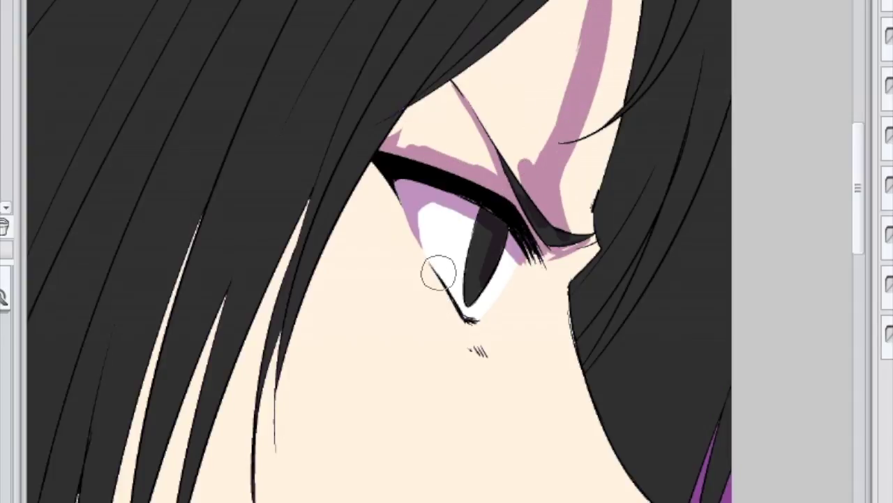
Paint a flat purple shadow over the black-haired woman's face, neck and hair, leaving a light rim along her profile
mouse_move(494, 235)
mouse_down()
mouse_move(465, 265)
mouse_move(488, 502)
mouse_up()
scroll(503, 273, down, 1)
scroll(493, 365, down, 3)
mouse_move(493, 364)
mouse_down()
mouse_move(438, 469)
mouse_move(357, 128)
mouse_move(466, 236)
mouse_move(493, 283)
mouse_move(469, 356)
mouse_move(356, 464)
mouse_move(304, 125)
mouse_move(66, 328)
mouse_up()
scroll(140, 279, down, 2)
mouse_move(240, 77)
mouse_down()
mouse_move(236, 192)
mouse_move(435, 368)
mouse_move(402, 358)
mouse_move(349, 447)
mouse_move(287, 419)
mouse_move(175, 391)
mouse_up()
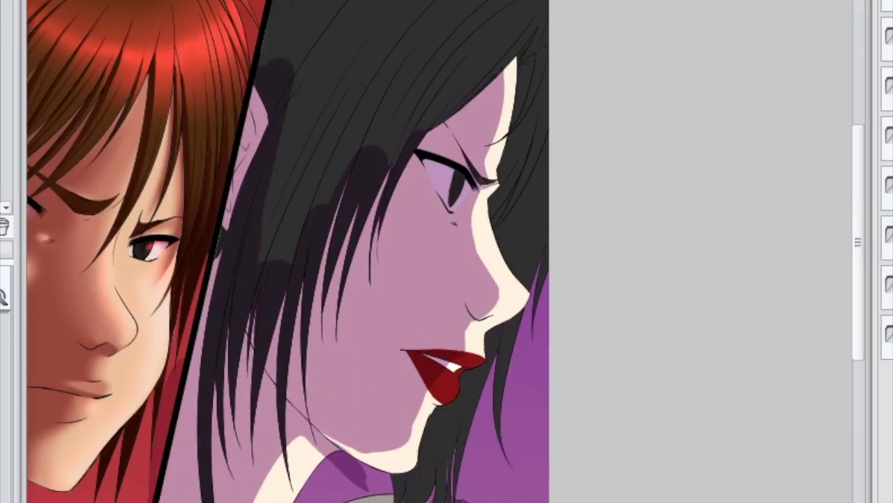
Carve a small oval highlight out of the eye's shadow across the white and the iris
scroll(288, 251, down, 3)
mouse_move(279, 403)
mouse_down()
mouse_move(359, 470)
mouse_move(189, 443)
mouse_move(143, 412)
mouse_up()
scroll(143, 412, down, 1)
scroll(279, 252, down, 3)
scroll(279, 251, up, 5)
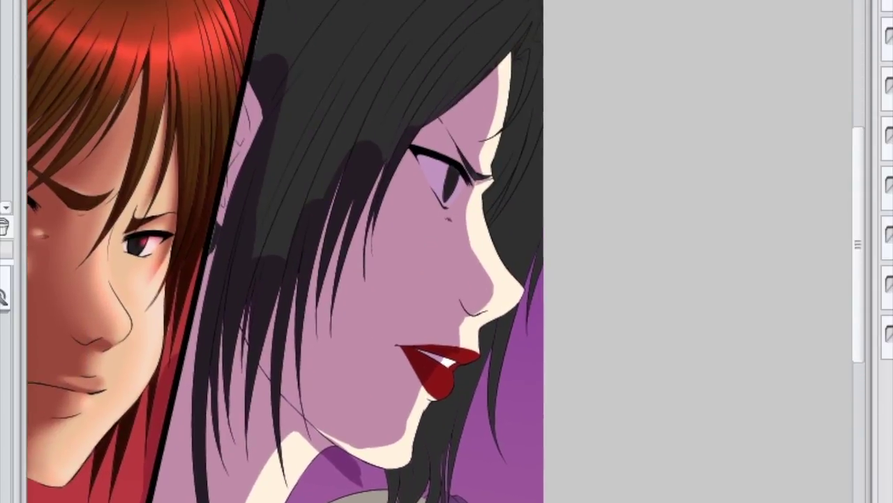
scroll(440, 251, up, 4)
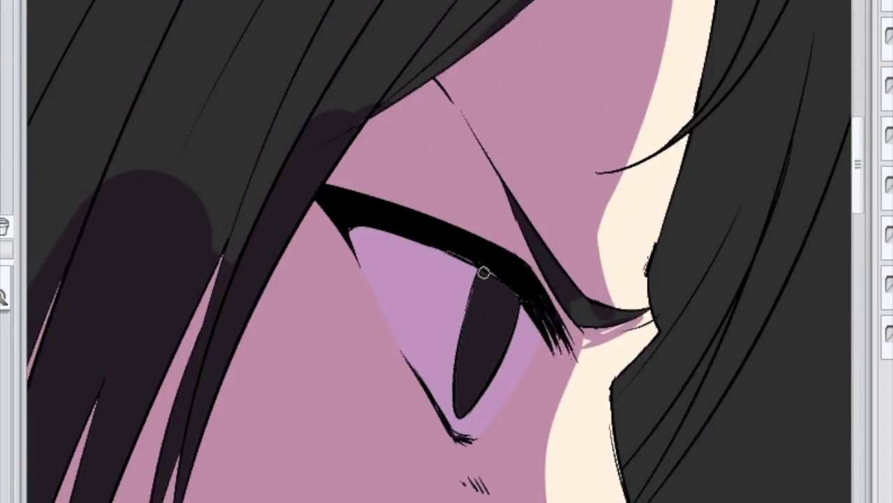
drag(463, 322, 440, 300)
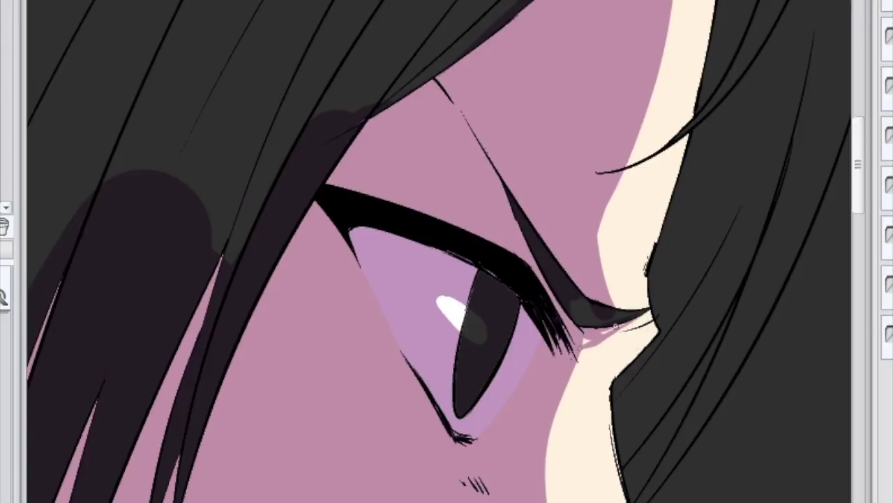
Refine the face shadow's edge around the nose tip, nostril and upper lip, checking it in a mirrored view
scroll(592, 349, down, 5)
mouse_move(487, 14)
mouse_down()
mouse_move(515, 185)
mouse_move(571, 319)
mouse_up()
key(h)
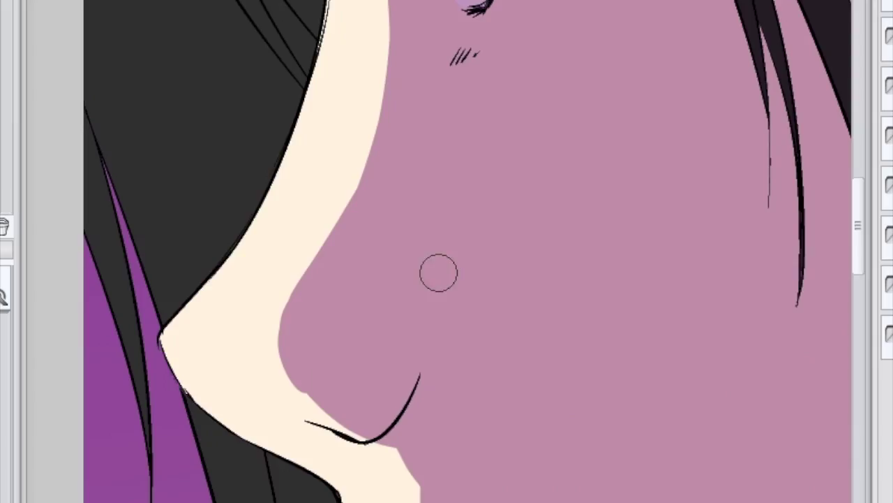
key(ctrl+z)
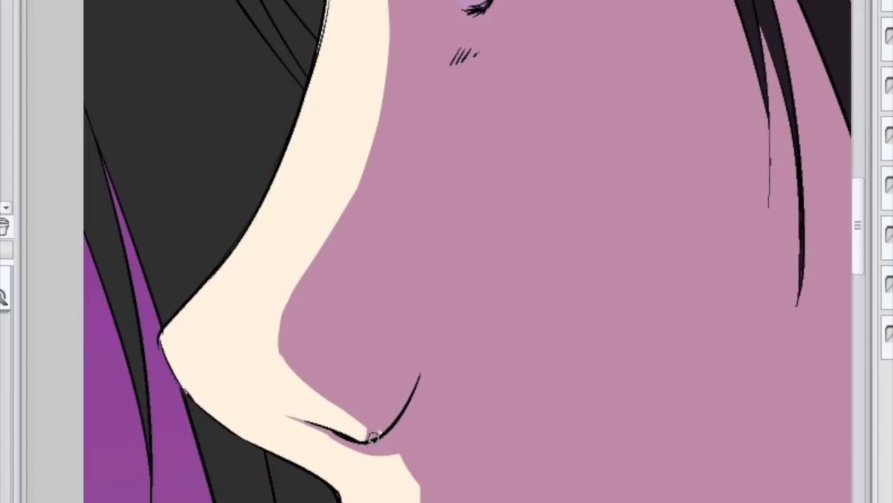
drag(499, 456, 439, 272)
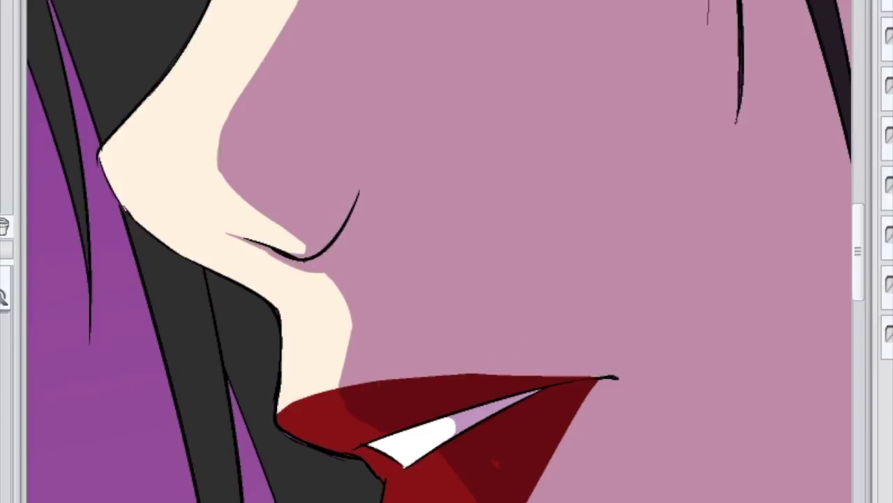
Shape the shadow on the lips and smooth its edge below the mouth and along the chin and jaw
drag(458, 440, 430, 499)
key(h)
scroll(440, 251, down, 3)
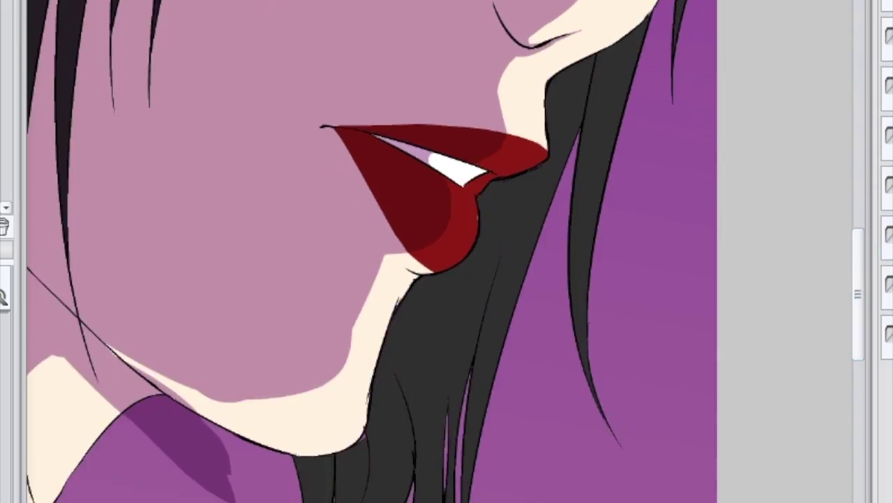
key(h)
mouse_move(474, 255)
mouse_down()
mouse_move(528, 329)
mouse_move(705, 366)
mouse_up()
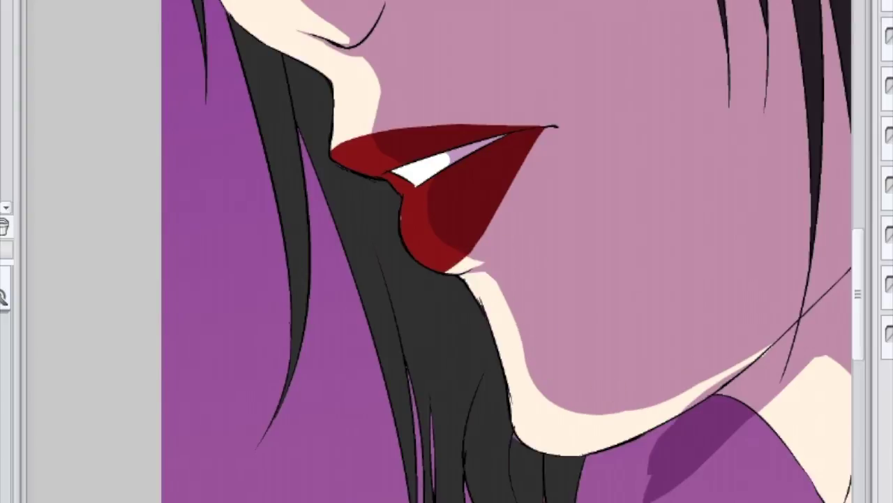
Carve thin light streaks out of the shadow along the neck tendon, the collarbone and the grey shirt's diagonal fold
scroll(820, 300, down, 3)
scroll(119, 164, up, 5)
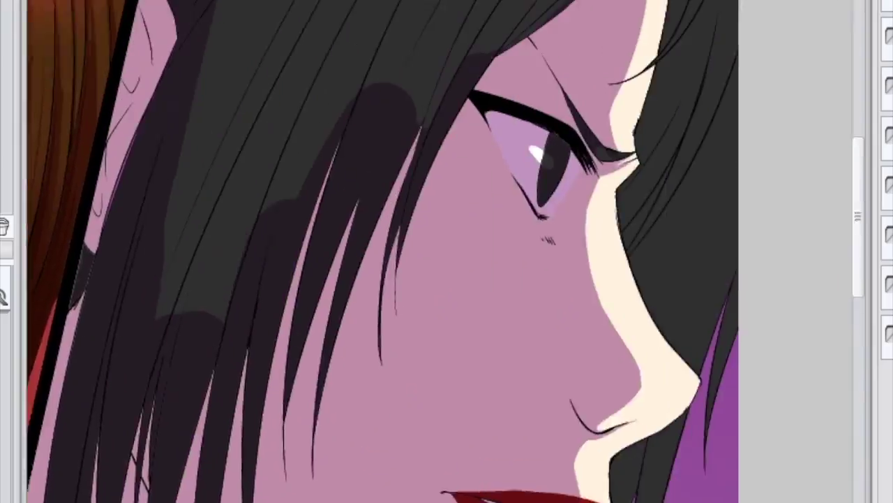
drag(119, 164, 104, 183)
scroll(366, 251, down, 5)
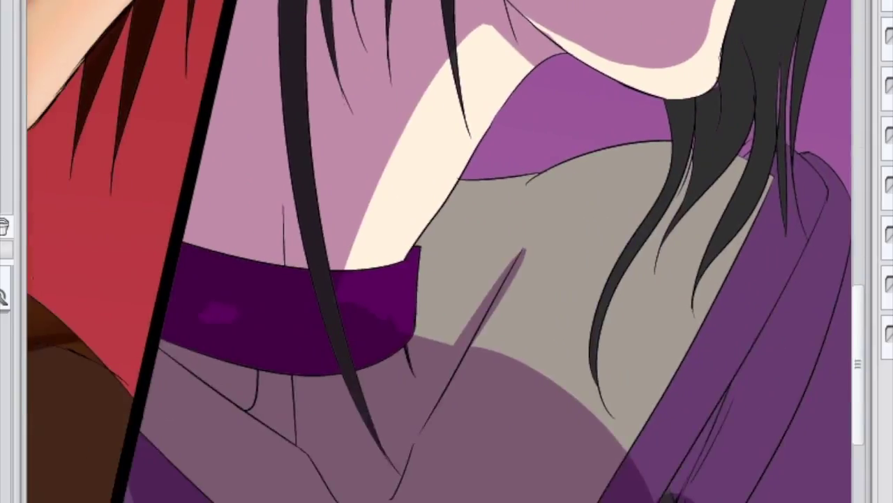
drag(283, 372, 293, 444)
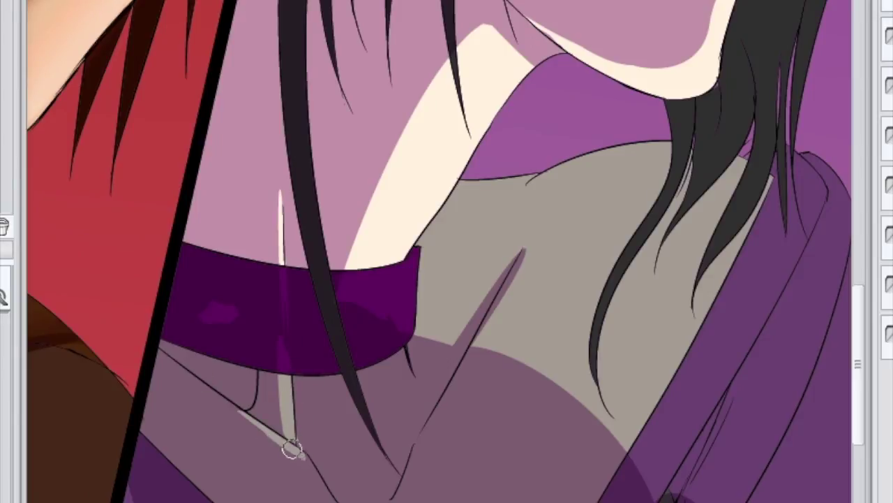
mouse_move(437, 396)
mouse_down()
mouse_move(419, 451)
mouse_move(527, 254)
mouse_up()
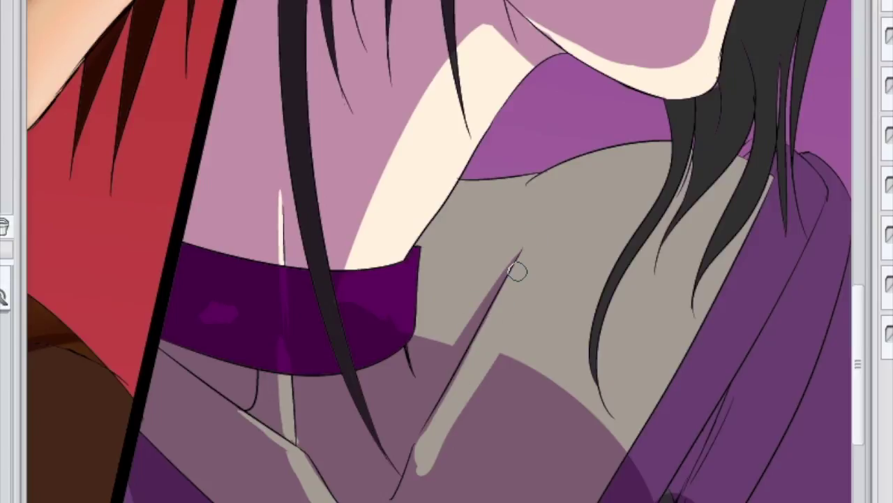
Reshape the grey shirt's shadow with angular light areas around the folds and a shaded strip beside the robe's edge
scroll(496, 144, down, 4)
scroll(496, 144, right, 3)
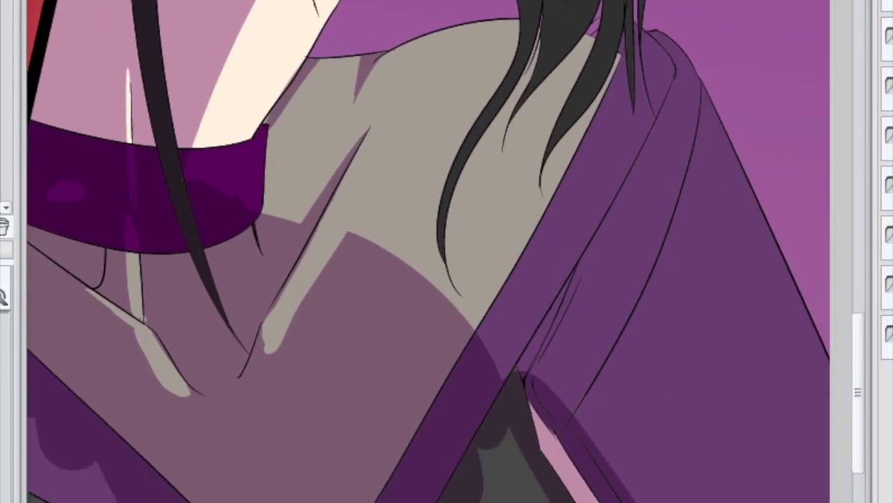
mouse_move(342, 228)
mouse_down()
mouse_move(354, 207)
mouse_move(264, 342)
mouse_up()
drag(552, 164, 445, 340)
drag(523, 216, 417, 392)
drag(621, 21, 435, 309)
scroll(439, 311, down, 2)
scroll(447, 252, up, 5)
scroll(446, 251, down, 3)
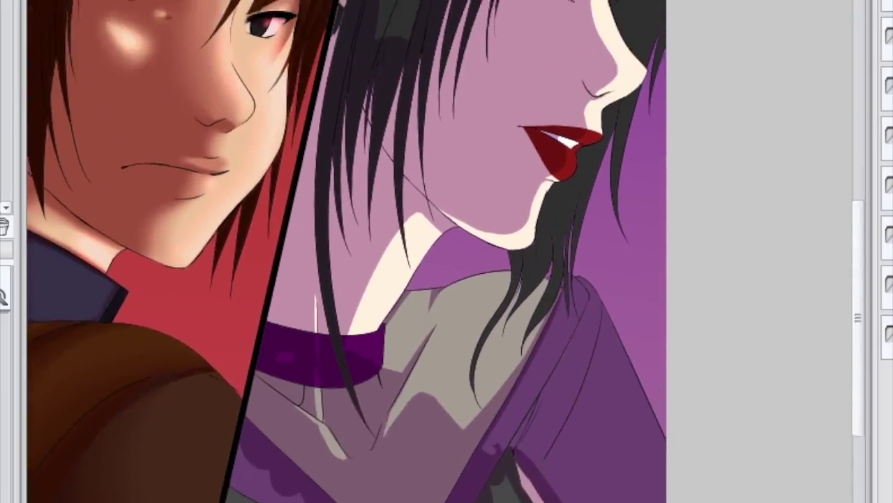
Cover the purple robe, its sleeve and the dark lower garment with flat shadow, leaving the outer sleeve edge light
scroll(447, 252, up, 2)
mouse_move(204, 364)
mouse_down()
mouse_move(245, 393)
mouse_move(212, 330)
mouse_up()
mouse_move(649, 433)
mouse_down()
mouse_move(679, 321)
mouse_move(628, 446)
mouse_up()
mouse_move(698, 231)
mouse_down()
mouse_move(650, 317)
mouse_move(656, 329)
mouse_move(607, 461)
mouse_up()
scroll(446, 251, down, 2)
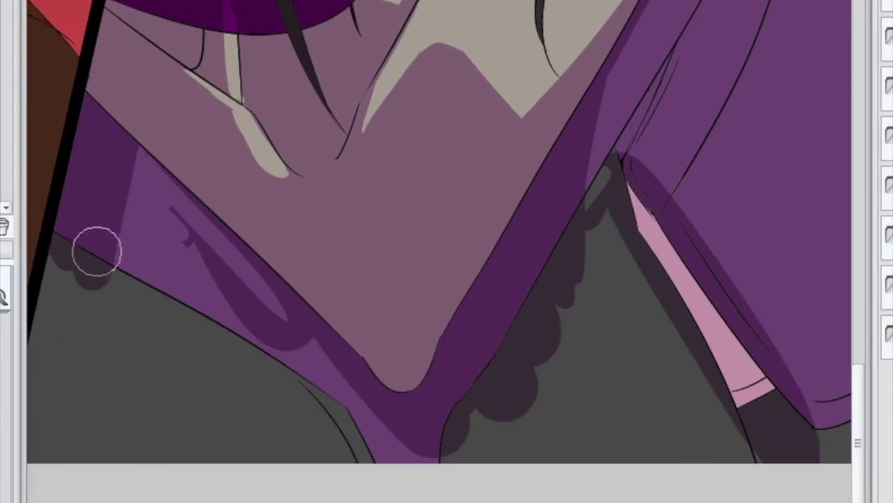
drag(96, 253, 412, 446)
scroll(564, 69, down, 2)
mouse_move(564, 70)
mouse_down()
mouse_move(690, 331)
mouse_move(506, 244)
mouse_move(584, 112)
mouse_move(564, 197)
mouse_move(524, 286)
mouse_move(369, 343)
mouse_move(236, 305)
mouse_move(246, 403)
mouse_up()
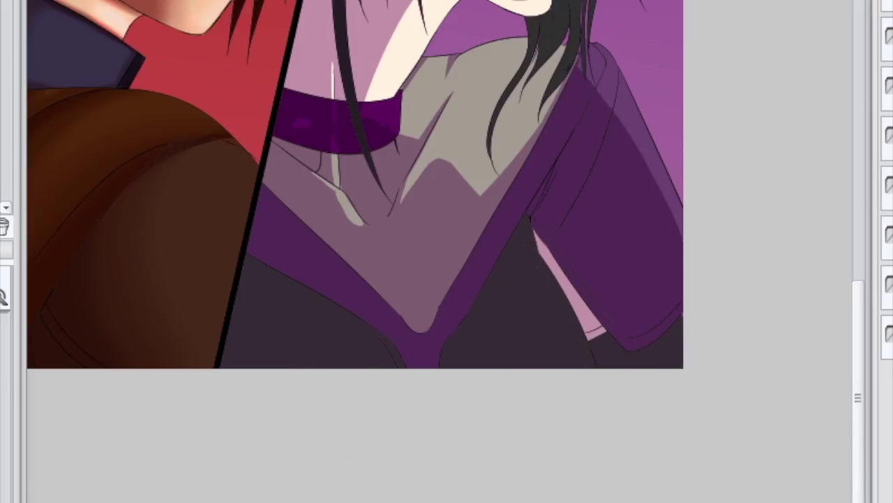
Carve light areas out of the purple robe's shadow along the shoulder lapel, the folds and the upper sleeve
scroll(355, 251, up, 5)
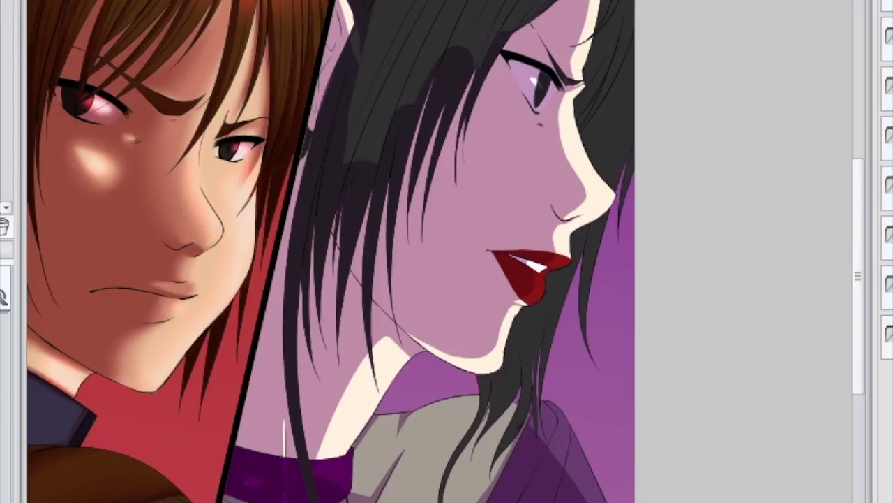
scroll(530, 268, up, 3)
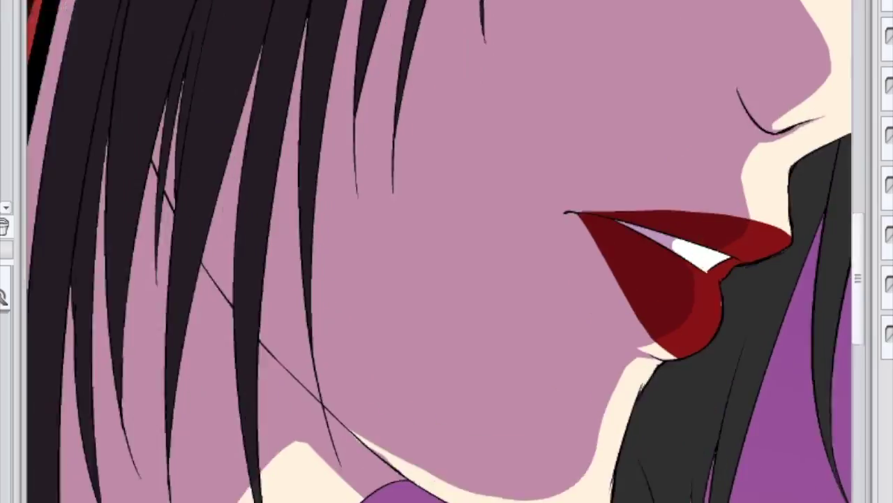
scroll(447, 252, down, 4)
mouse_move(462, 301)
mouse_down()
mouse_move(476, 275)
mouse_move(439, 288)
mouse_move(487, 289)
mouse_move(510, 306)
mouse_move(512, 292)
mouse_move(544, 359)
mouse_move(509, 424)
mouse_move(585, 399)
mouse_move(587, 355)
mouse_move(609, 408)
mouse_up()
scroll(488, 293, up, 3)
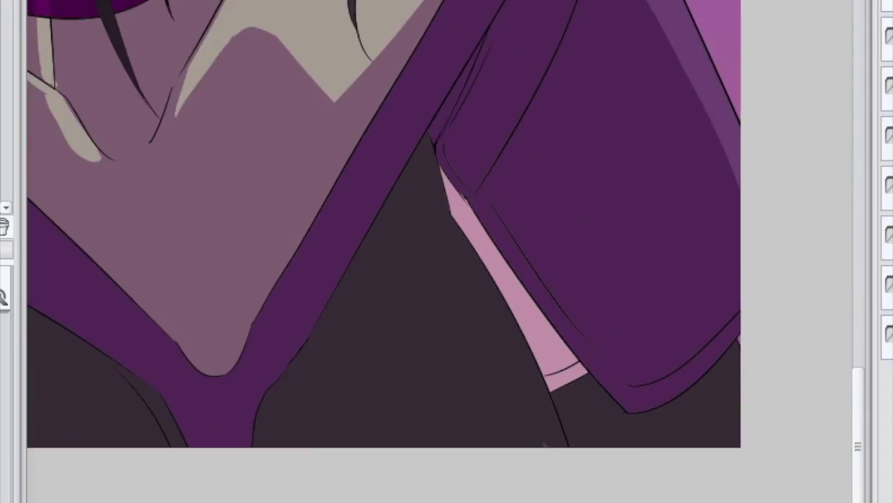
scroll(460, 84, down, 2)
drag(460, 84, 475, 64)
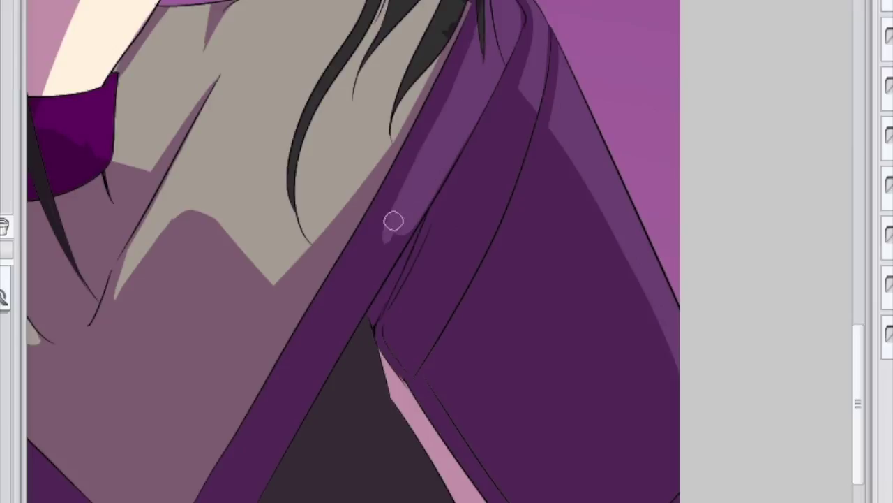
drag(523, 95, 491, 158)
drag(478, 209, 526, 74)
drag(460, 222, 492, 175)
drag(557, 110, 618, 258)
Carve a long tapered highlight out of the shadow on the robe's lapel below the collarbone
scroll(619, 257, down, 2)
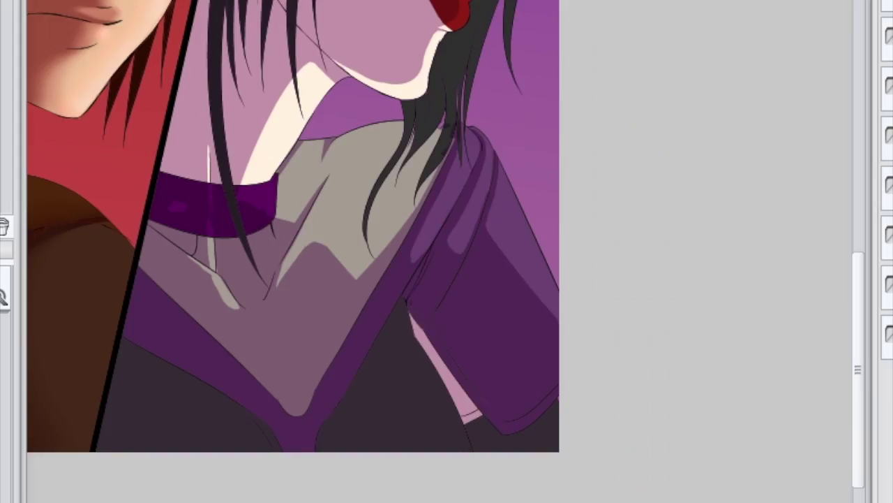
scroll(412, 398, up, 3)
mouse_move(293, 307)
mouse_down()
mouse_move(415, 415)
mouse_move(377, 399)
mouse_move(456, 458)
mouse_up()
drag(287, 338, 377, 437)
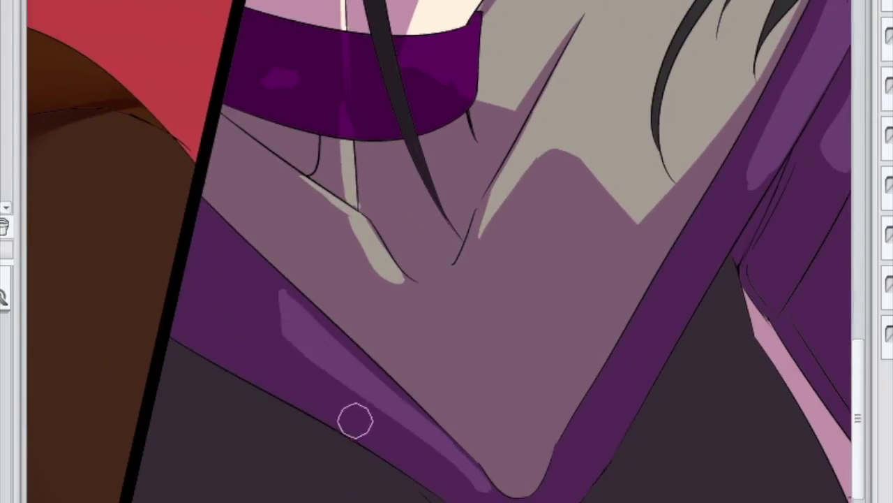
Carve rounded light patches out of the shadow on the dark garment beneath the robe
scroll(442, 425, down, 4)
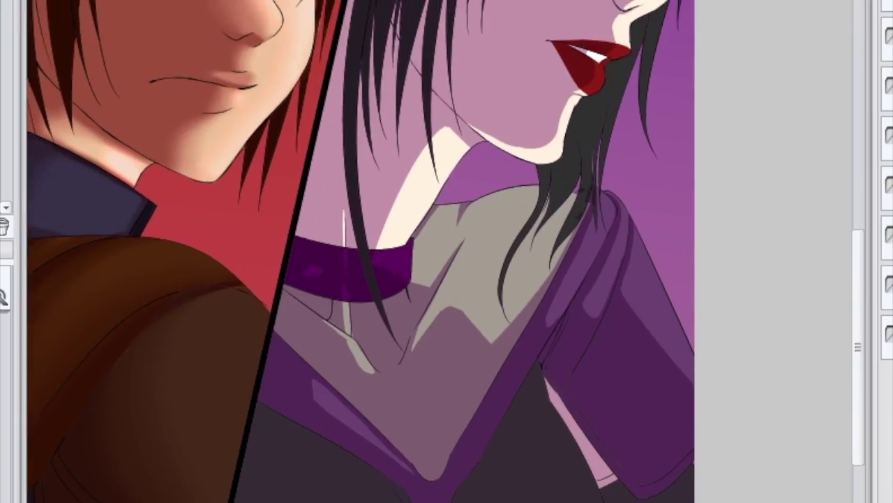
drag(548, 413, 537, 501)
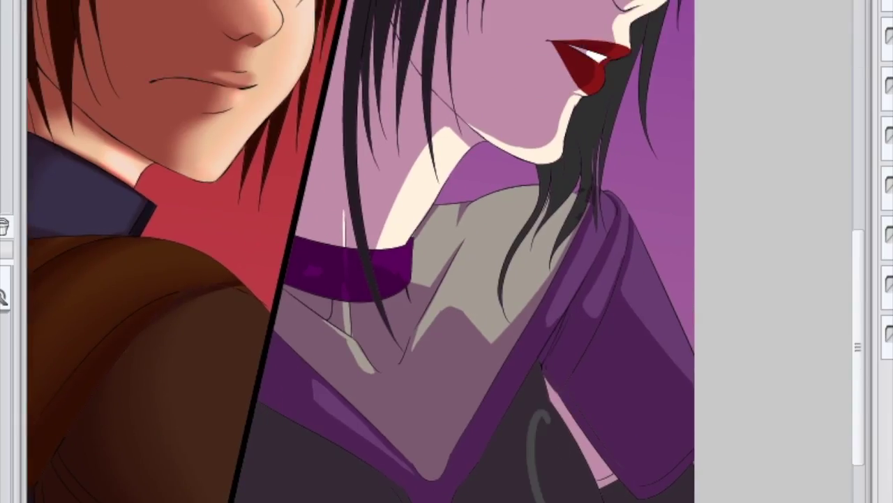
mouse_move(527, 446)
mouse_down()
mouse_move(372, 463)
mouse_move(370, 488)
mouse_up()
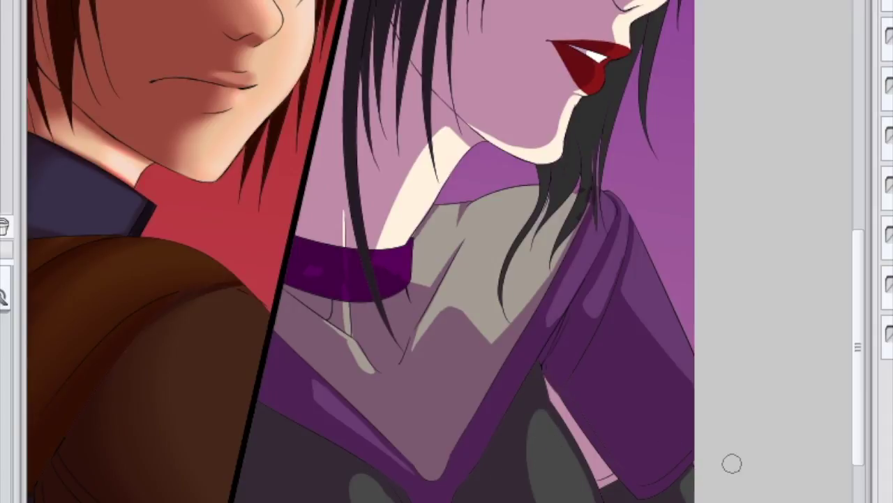
Blend the hard shadow edge into a soft gradient along the forehead, cheek and nose
scroll(360, 251, up, 3)
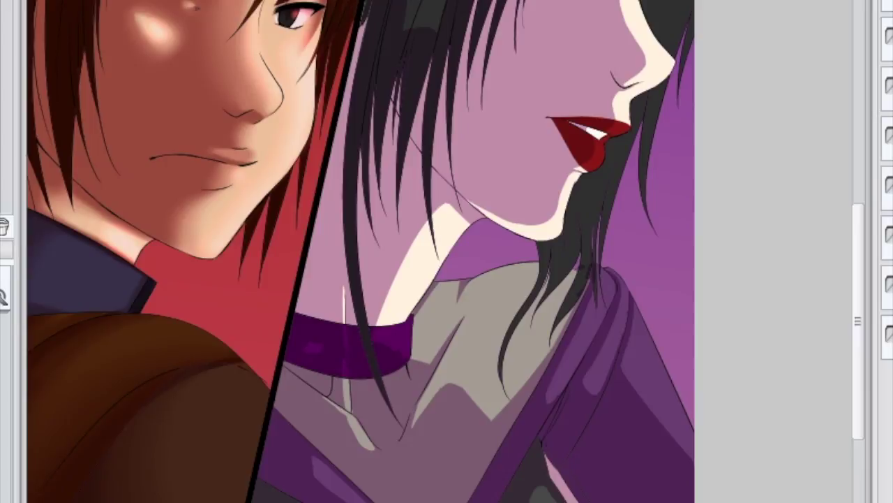
scroll(361, 251, up, 3)
scroll(363, 251, down, 5)
scroll(363, 251, up, 8)
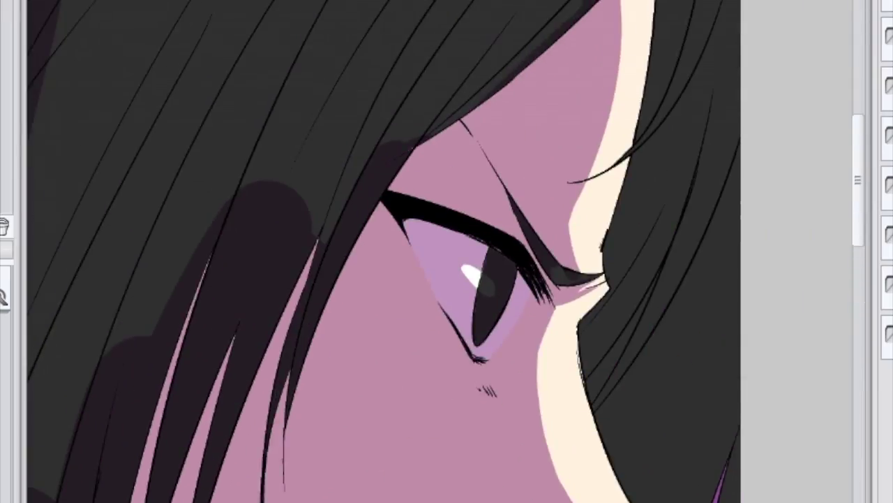
drag(601, 42, 565, 220)
drag(860, 165, 861, 204)
drag(559, 84, 555, 285)
scroll(479, 409, down, 1)
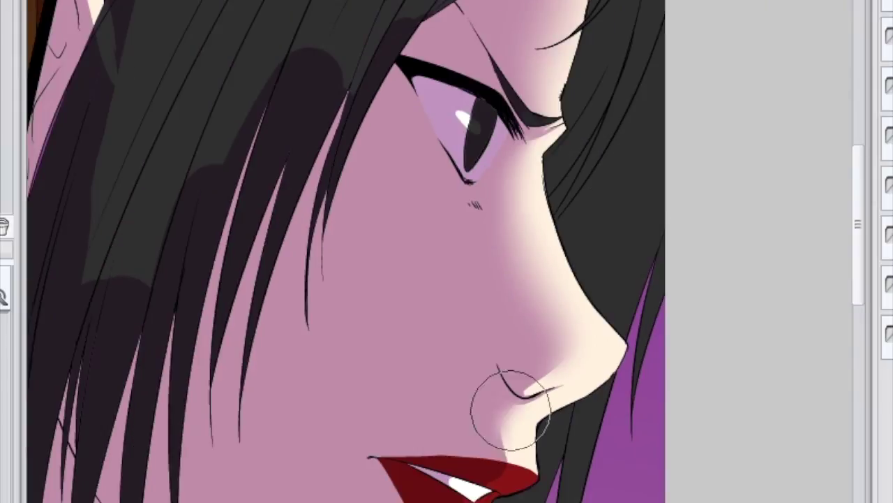
Soften the shadow edges on the lips, chin and neck into smooth gradients
scroll(454, 373, down, 3)
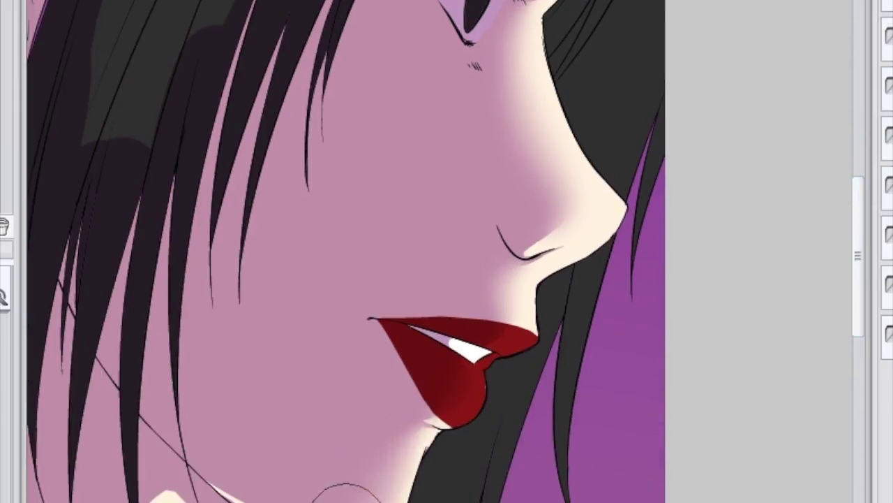
drag(862, 240, 861, 265)
drag(474, 231, 339, 425)
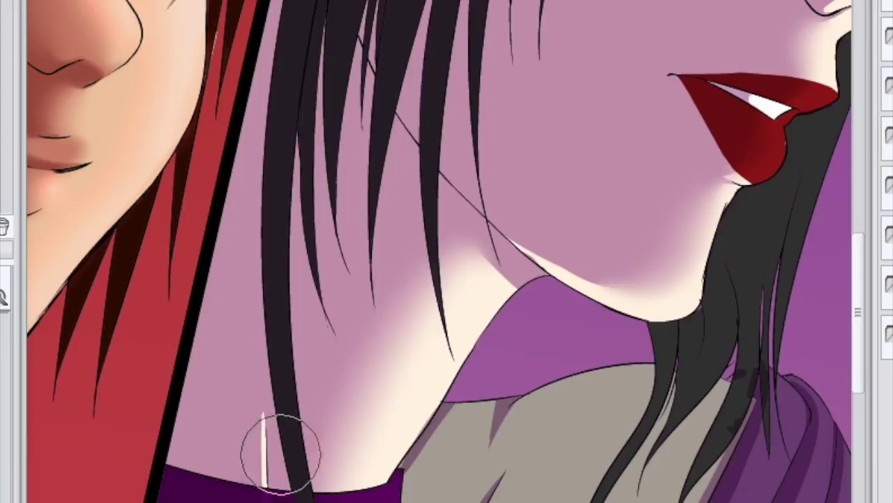
Repaint the purple choker's shading with dark bands along its upper and lower edges and around the overlapping hair strand
scroll(372, 269, down, 3)
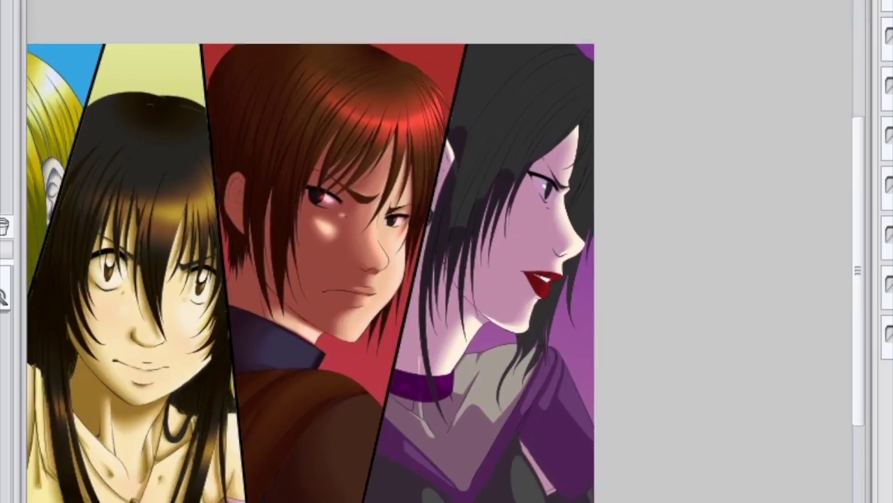
scroll(372, 269, up, 3)
scroll(279, 314, down, 3)
key(ctrl+z)
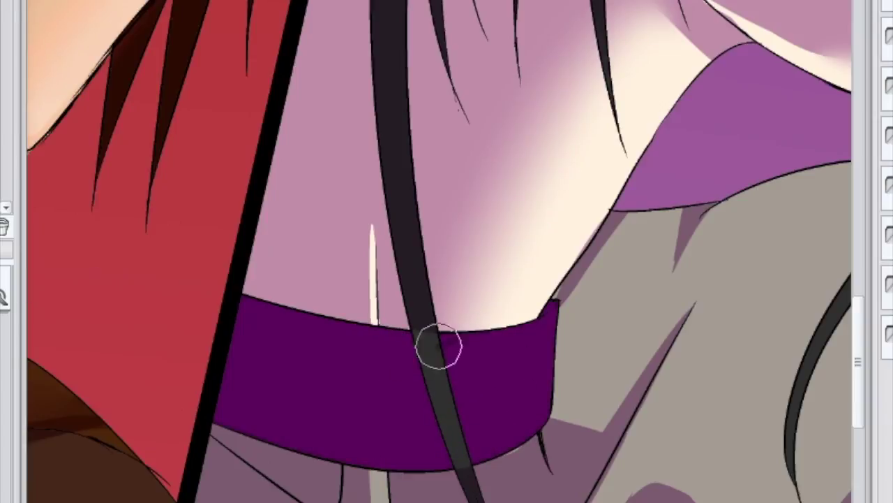
drag(441, 345, 454, 461)
drag(223, 419, 456, 458)
drag(363, 335, 304, 323)
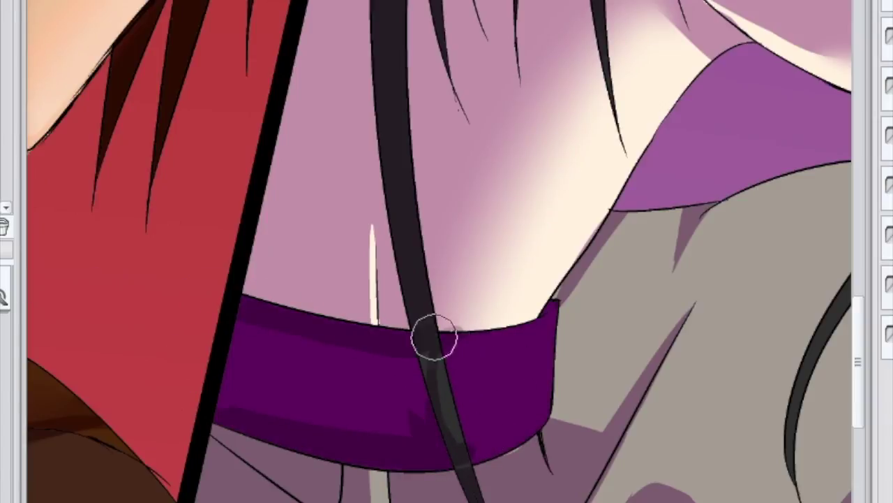
drag(426, 377, 232, 413)
mouse_move(426, 328)
mouse_down()
mouse_move(465, 353)
mouse_move(531, 447)
mouse_up()
scroll(447, 251, up, 5)
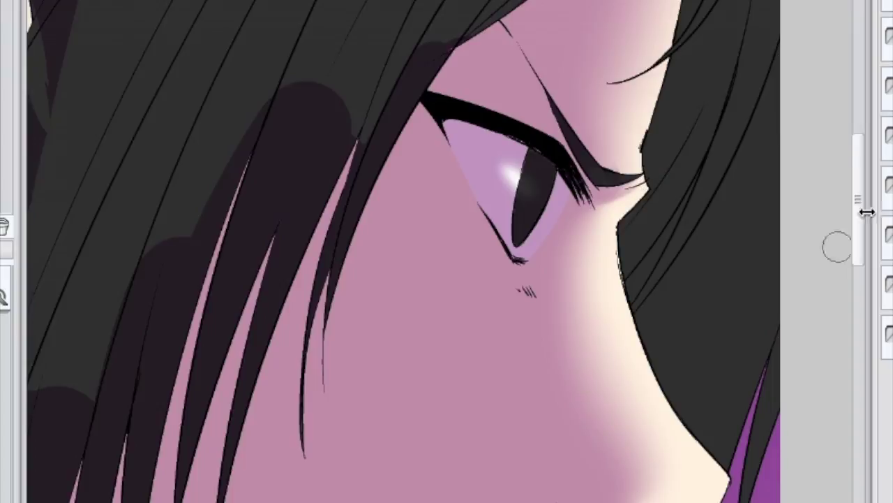
Soften the highlights along the neck tendon above the choker and in the grey shirt's folds below it
scroll(737, 396, down, 5)
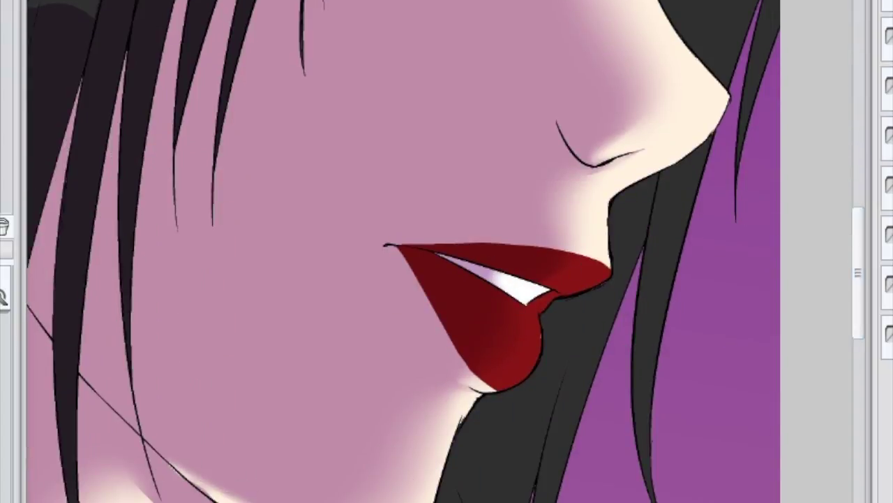
scroll(442, 275, down, 3)
scroll(273, 379, up, 3)
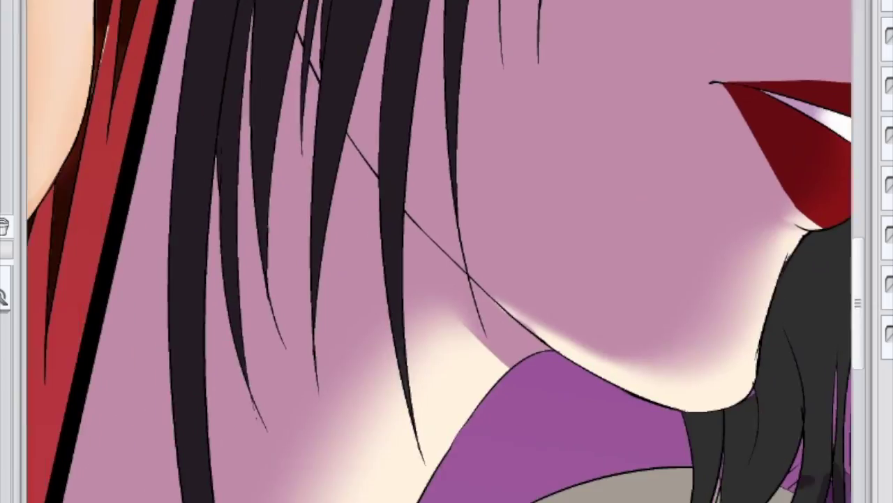
scroll(590, 419, down, 3)
scroll(590, 418, up, 3)
mouse_move(273, 481)
mouse_down()
mouse_move(454, 146)
mouse_move(447, 156)
mouse_up()
mouse_move(454, 377)
mouse_down()
mouse_move(458, 454)
mouse_move(475, 465)
mouse_up()
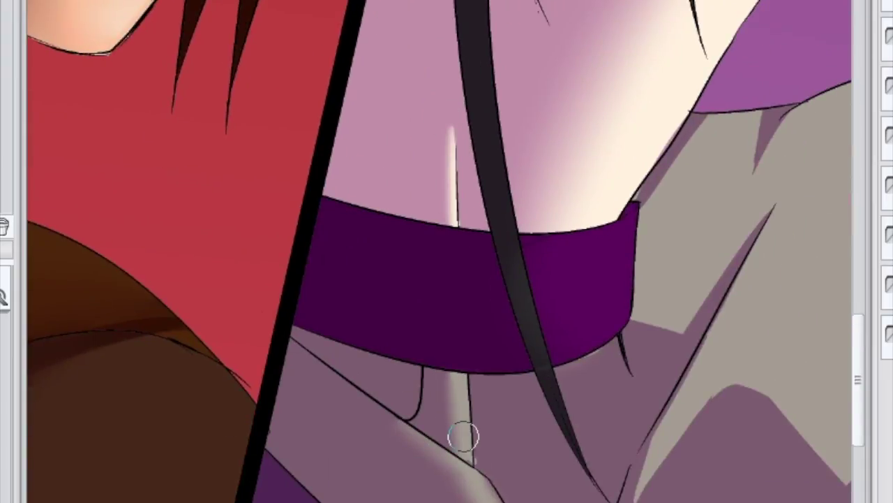
Blend the hard shadow edges on the grey shirt into gradients around the collar, shoulder folds and chest
drag(629, 349, 687, 271)
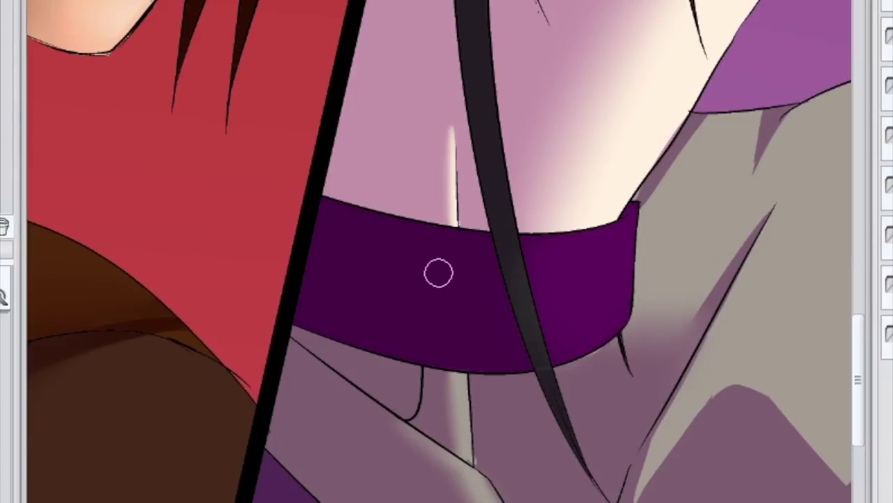
mouse_move(648, 369)
mouse_down()
mouse_move(691, 184)
mouse_move(639, 216)
mouse_move(752, 143)
mouse_up()
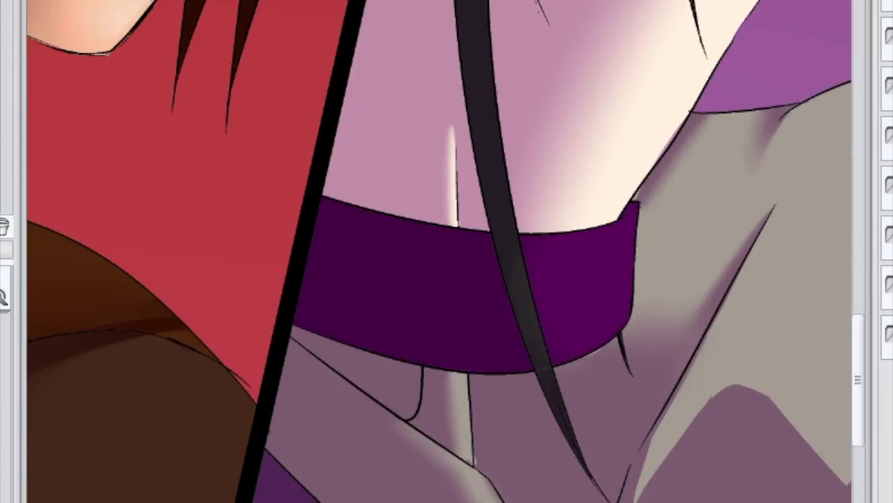
drag(678, 418, 393, 285)
drag(508, 302, 516, 315)
drag(756, 129, 593, 319)
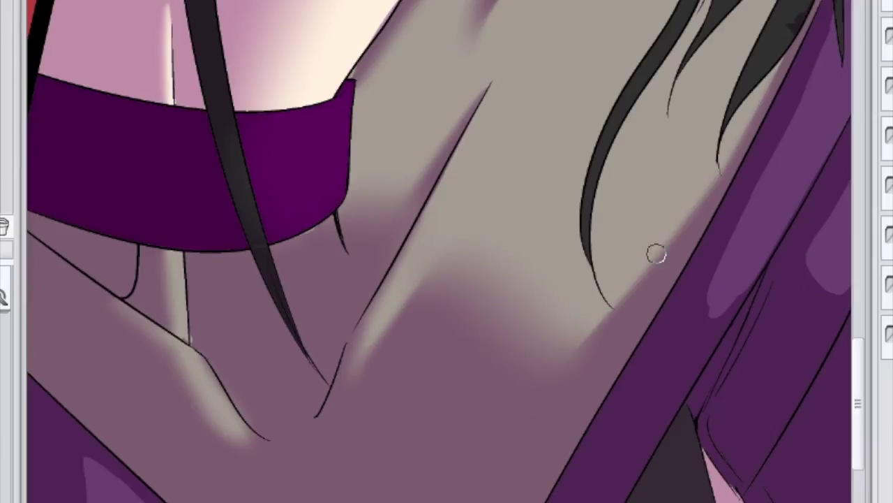
Soften the light patches on the purple robe's shoulder folds and sleeve into smooth gradients
scroll(543, 430, down, 5)
scroll(543, 430, up, 6)
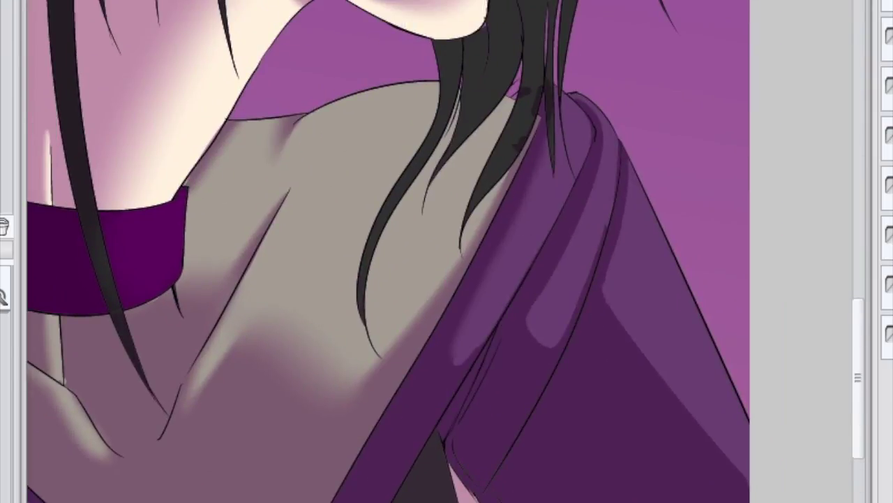
mouse_move(463, 332)
mouse_down()
mouse_move(429, 409)
mouse_move(574, 193)
mouse_move(761, 482)
mouse_up()
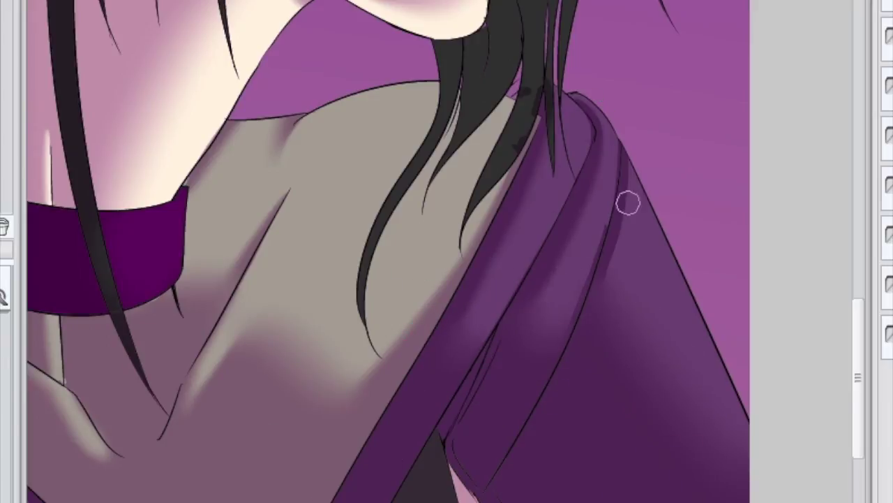
scroll(497, 358, down, 5)
scroll(496, 359, up, 6)
drag(513, 235, 493, 263)
Blend the light patches on the dark garment and the highlight on the robe's lower lapel into soft gradients
scroll(749, 298, down, 4)
scroll(636, 182, right, 5)
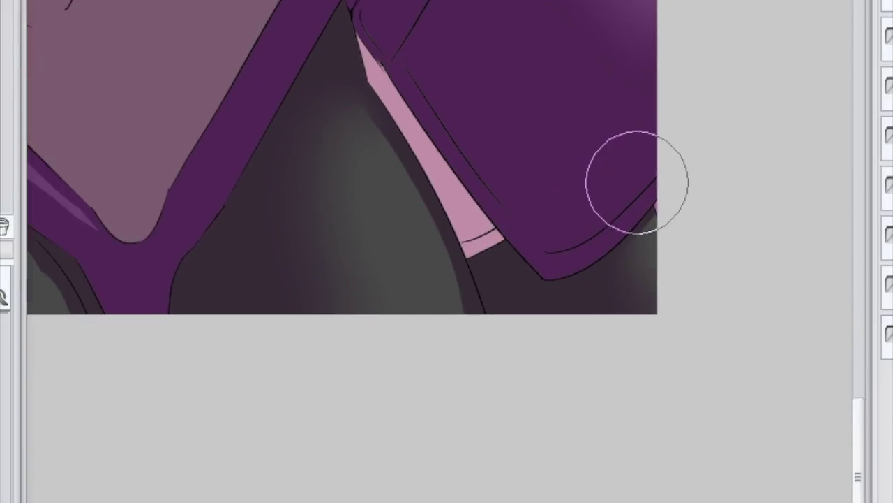
drag(370, 163, 440, 235)
scroll(462, 420, up, 2)
scroll(462, 420, left, 8)
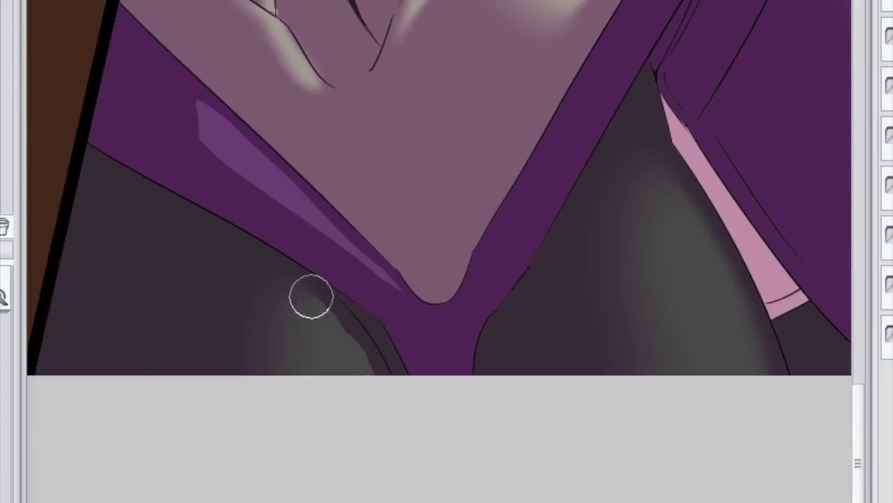
drag(191, 123, 362, 286)
scroll(262, 164, down, 3)
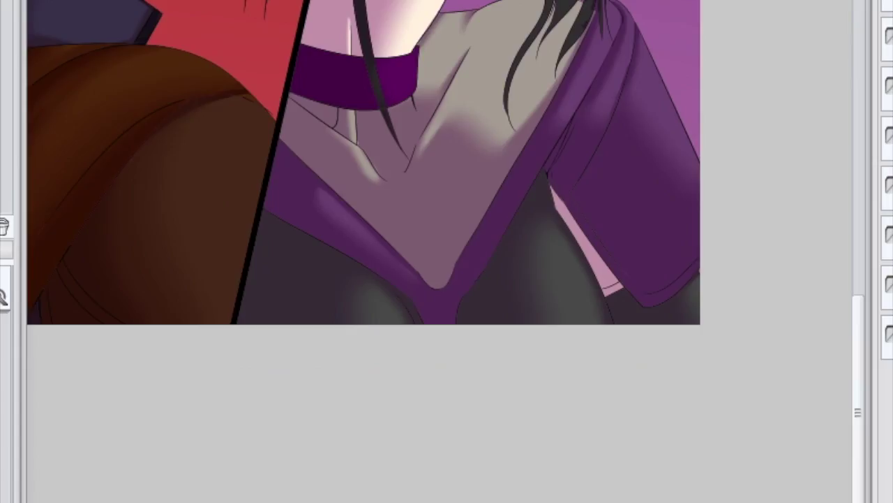
Select the black hair's area and erase the flat shadow overlapping the hair strands
scroll(314, 251, up, 3)
scroll(446, 251, up, 3)
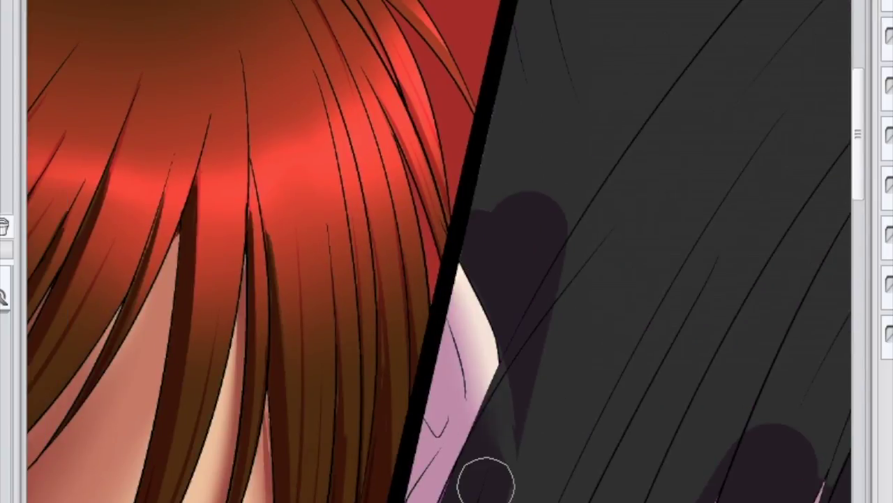
scroll(481, 479, down, 4)
scroll(549, 15, up, 3)
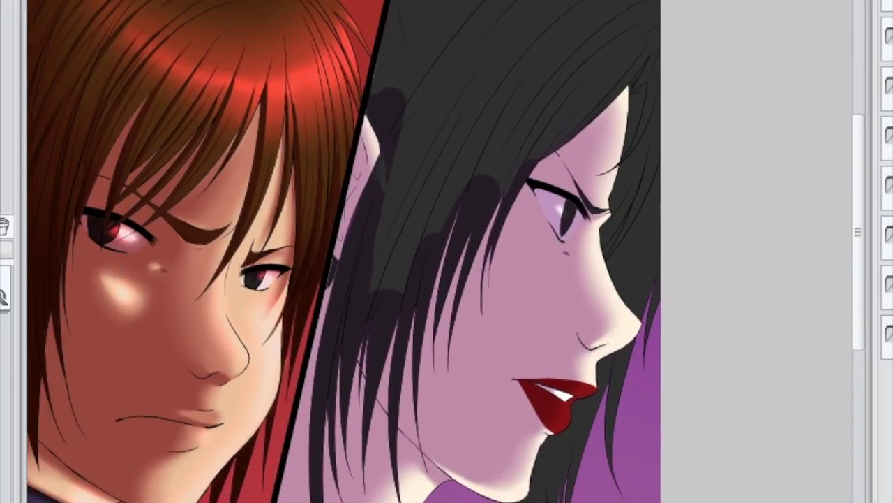
click(556, 53)
scroll(855, 134, down, 3)
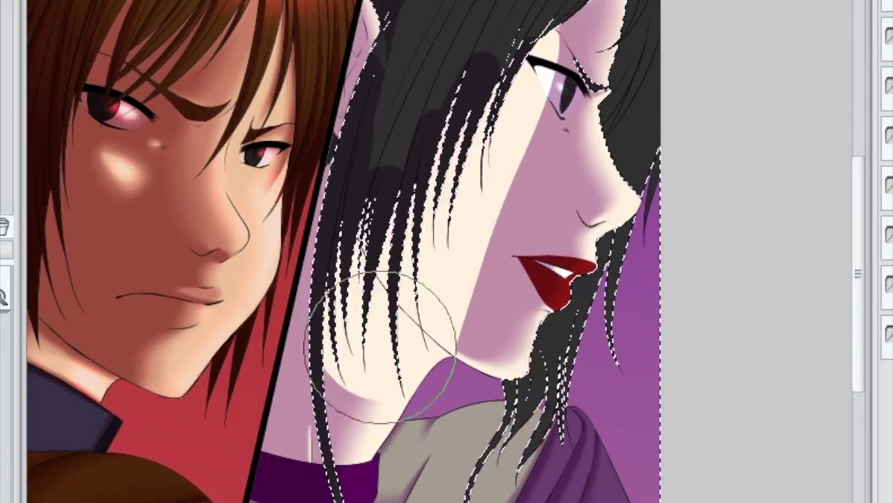
key(ctrl+d)
drag(328, 452, 327, 272)
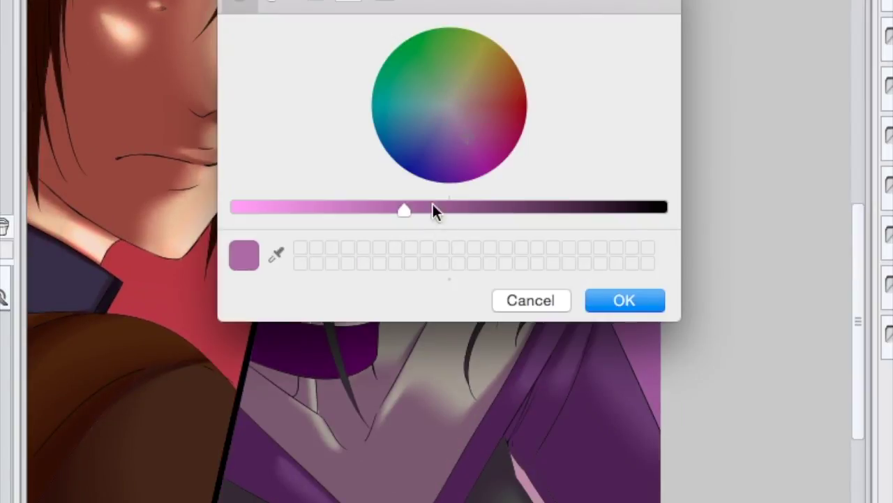
Choose a mauve shadow colour and lay a second, darker flat shadow over the forehead, eye and cheek
click(624, 299)
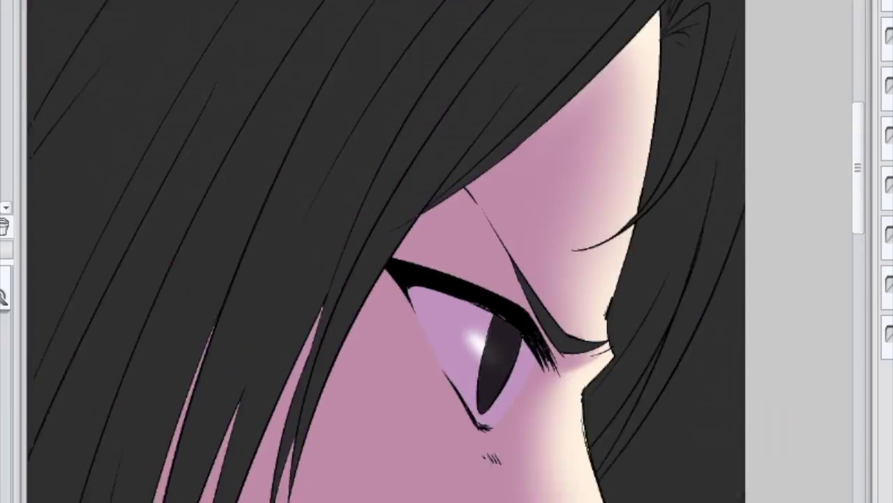
mouse_move(485, 265)
mouse_down()
mouse_move(495, 160)
mouse_move(473, 225)
mouse_move(461, 415)
mouse_up()
key(ctrl+z)
key(ctrl+z)
mouse_move(447, 314)
mouse_down()
mouse_move(329, 293)
mouse_move(210, 335)
mouse_up()
scroll(482, 339, down, 5)
mouse_move(482, 339)
mouse_down()
mouse_move(363, 482)
mouse_move(441, 315)
mouse_move(254, 425)
mouse_move(90, 479)
mouse_up()
Extend the darker flat shadow over the lower cheek, jaw, hanging hair strands and back of the neck
scroll(90, 479, down, 5)
scroll(90, 479, left, 4)
mouse_move(554, 255)
mouse_down()
mouse_move(451, 263)
mouse_move(530, 256)
mouse_up()
mouse_move(377, 244)
mouse_down()
mouse_move(265, 214)
mouse_move(194, 250)
mouse_move(189, 288)
mouse_up()
key(ctrl+z)
key(ctrl+z)
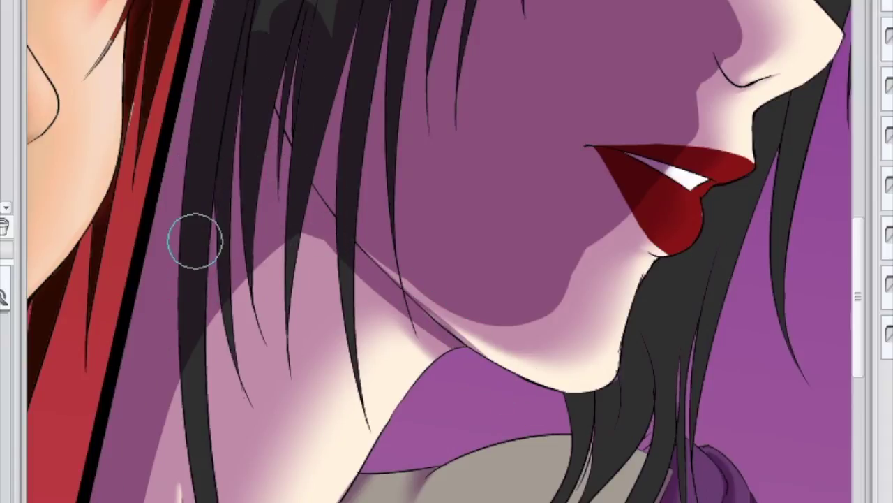
scroll(194, 239, down, 3)
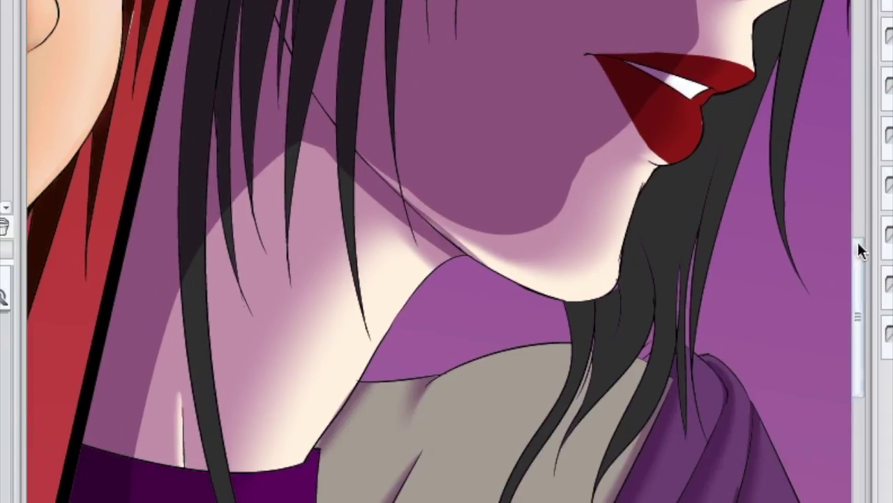
Carve the eye's highlight out of the darker shadow and add small shadow shapes below the eye and at the nose bridge
scroll(414, 452, up, 10)
scroll(446, 251, up, 2)
scroll(446, 251, up, 5)
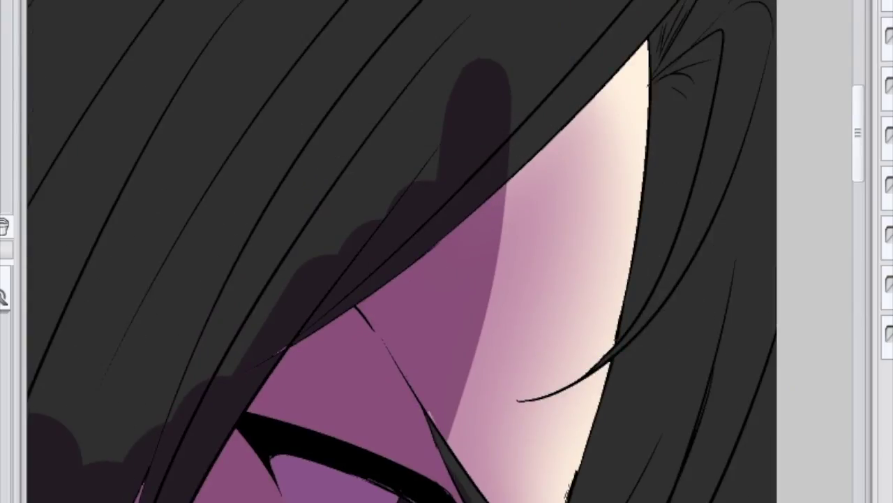
scroll(446, 251, down, 5)
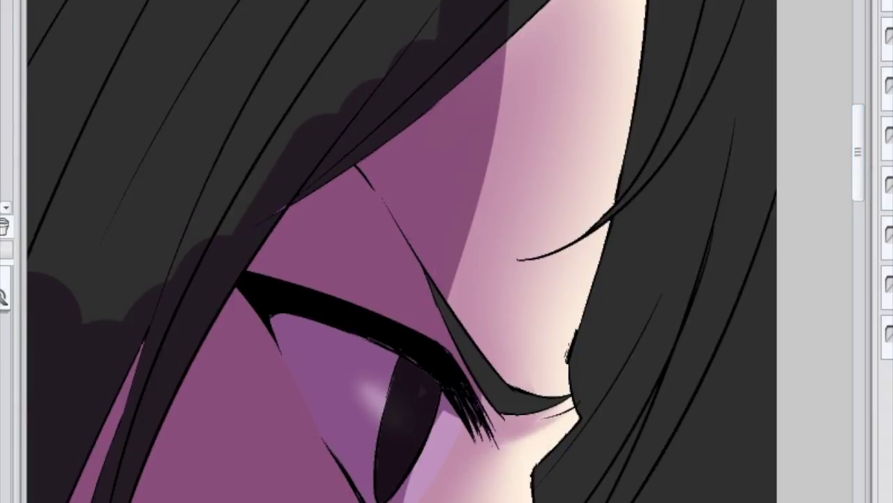
key(h)
mouse_move(489, 401)
mouse_down()
mouse_move(517, 384)
mouse_move(523, 397)
mouse_up()
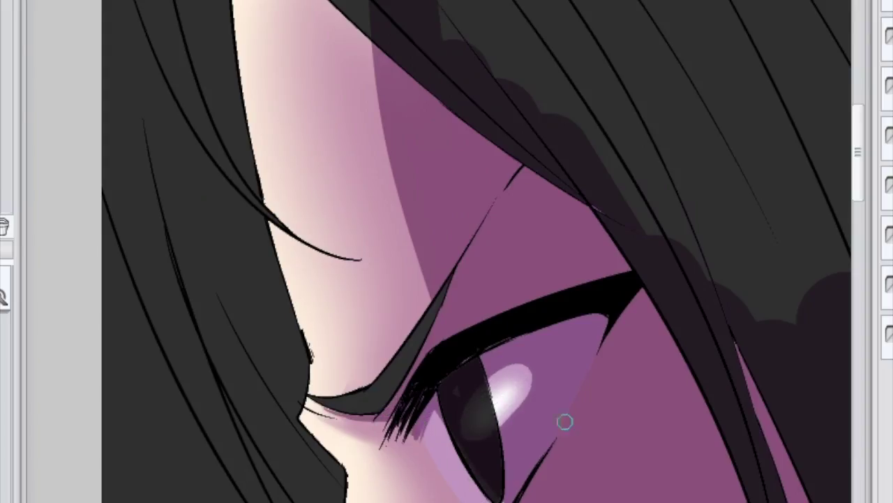
scroll(123, 308, down, 6)
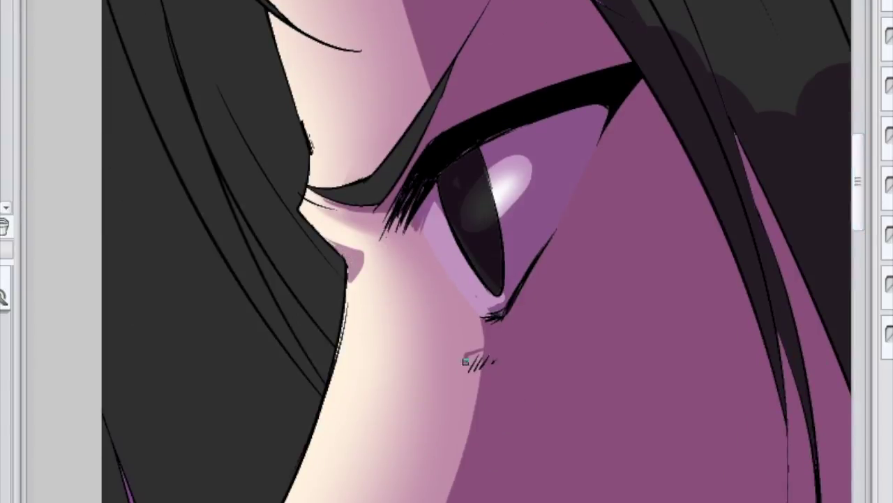
key(ctrl+0)
key(h)
scroll(390, 293, up, 5)
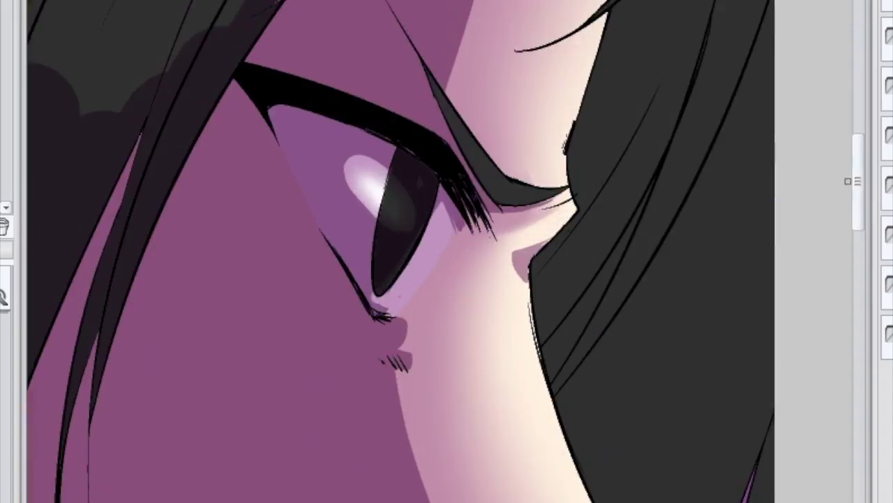
Refine the darker shadow's edge down the cheek, around the nostril and above the upper lip
scroll(439, 271, down, 8)
drag(427, 201, 419, 428)
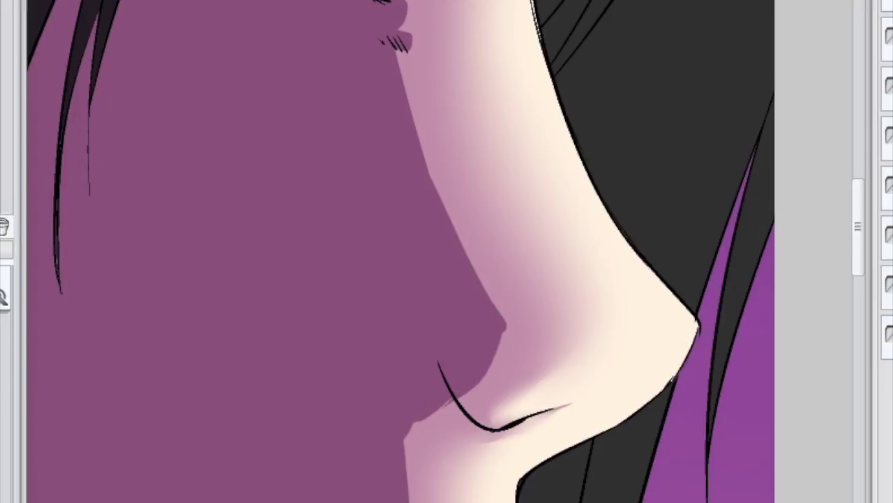
drag(509, 319, 413, 422)
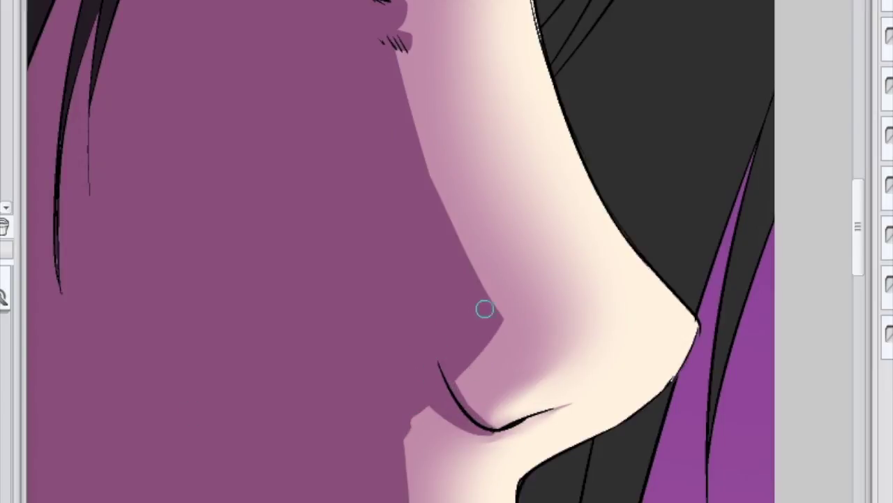
scroll(448, 359, down, 3)
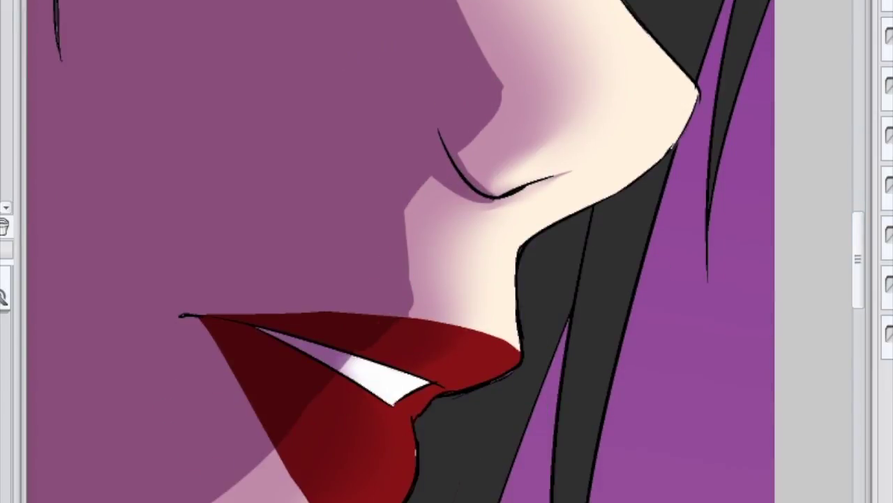
drag(417, 209, 411, 311)
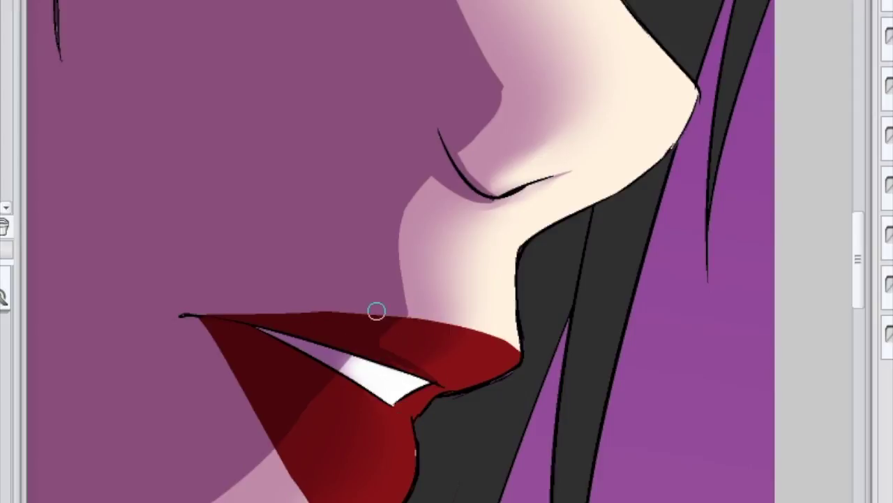
Round the darker shadow's edge on the lips and teeth, and refine its contour along the chin and jaw
key(h)
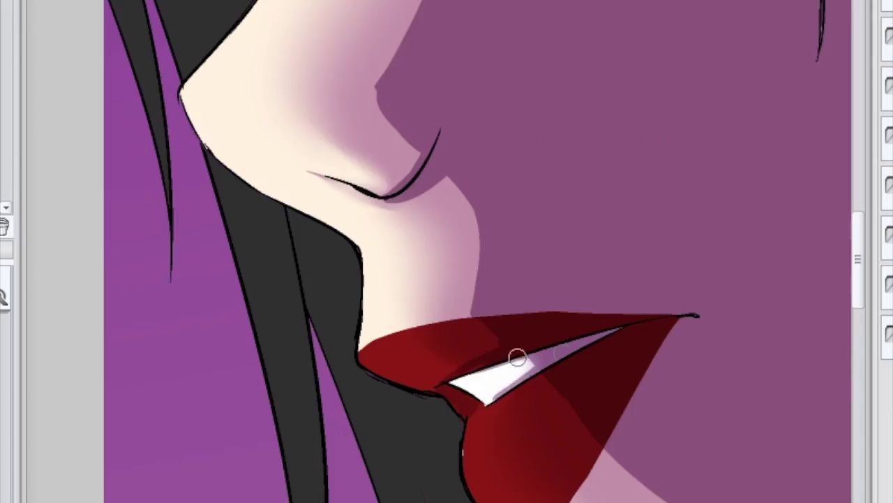
drag(583, 413, 592, 489)
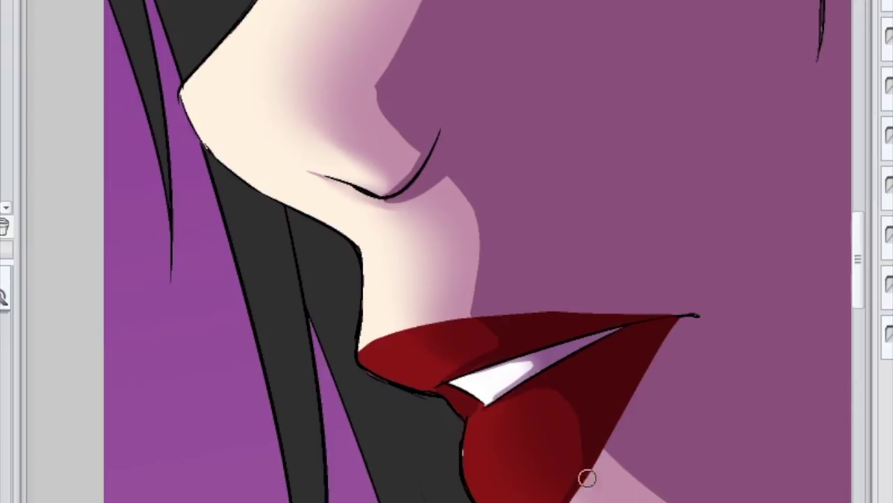
key(h)
drag(167, 489, 495, 325)
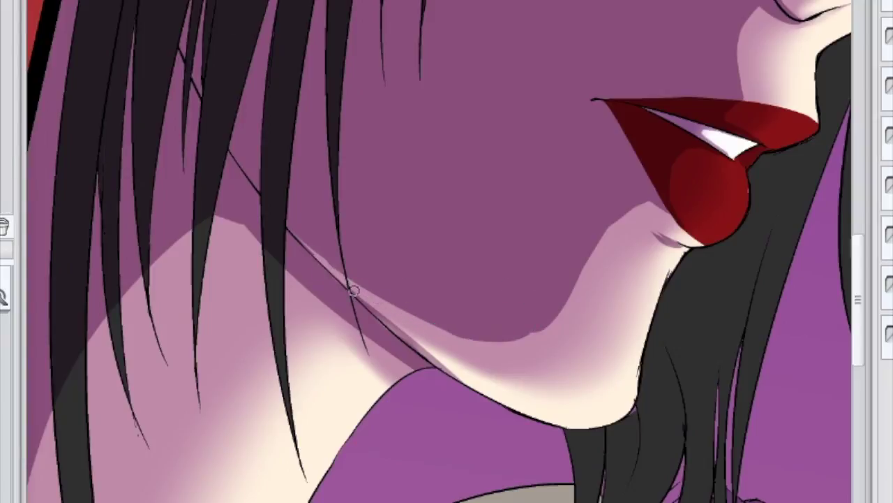
Paint thin, tapering cast shadows of the hanging hair strands onto the upper neck
drag(239, 381, 519, 227)
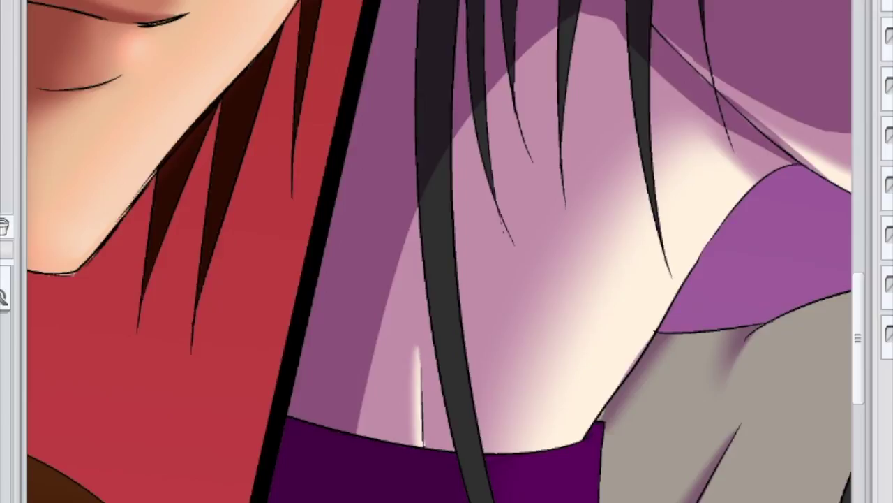
scroll(446, 251, down, 3)
scroll(447, 251, up, 5)
mouse_move(472, 328)
mouse_down()
mouse_move(444, 234)
mouse_move(419, 482)
mouse_up()
drag(447, 419, 308, 105)
drag(579, 391, 562, 199)
key(ctrl+z)
drag(578, 328, 572, 225)
drag(508, 328, 505, 177)
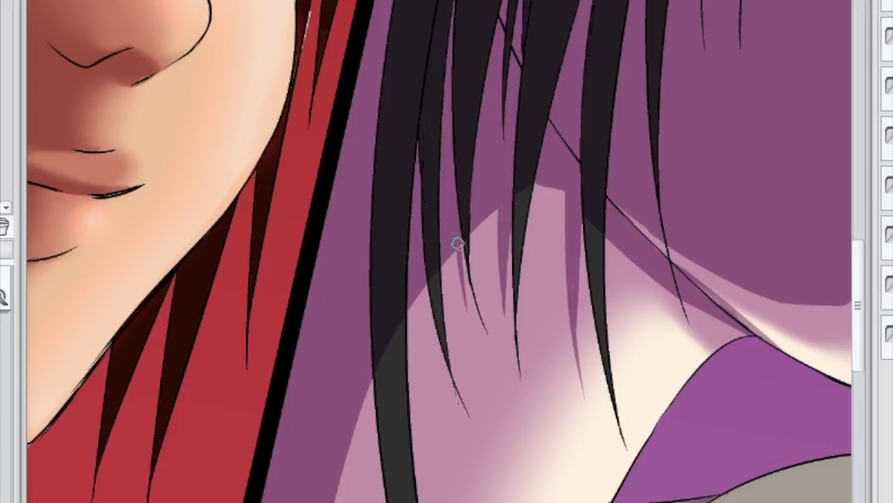
Add pointed darker shadows on the lower neck beside the tendon and the long hair strand above the choker
drag(377, 482, 453, 259)
drag(481, 380, 474, 142)
drag(461, 335, 453, 120)
drag(489, 379, 477, 307)
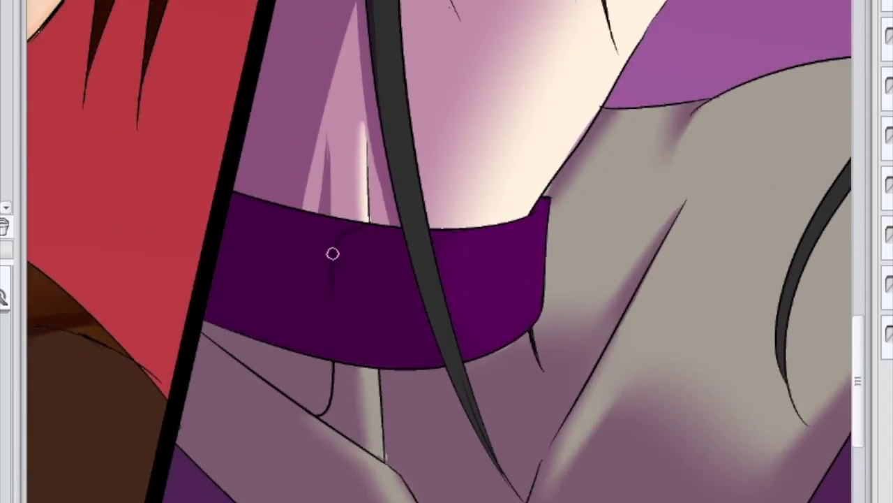
Lay a darker shadow with a curved edge over the choker's shaded side and fill the shirt collar fold beneath it
mouse_move(199, 305)
mouse_down()
mouse_move(349, 361)
mouse_move(328, 344)
mouse_move(190, 294)
mouse_move(304, 246)
mouse_move(284, 215)
mouse_move(412, 235)
mouse_up()
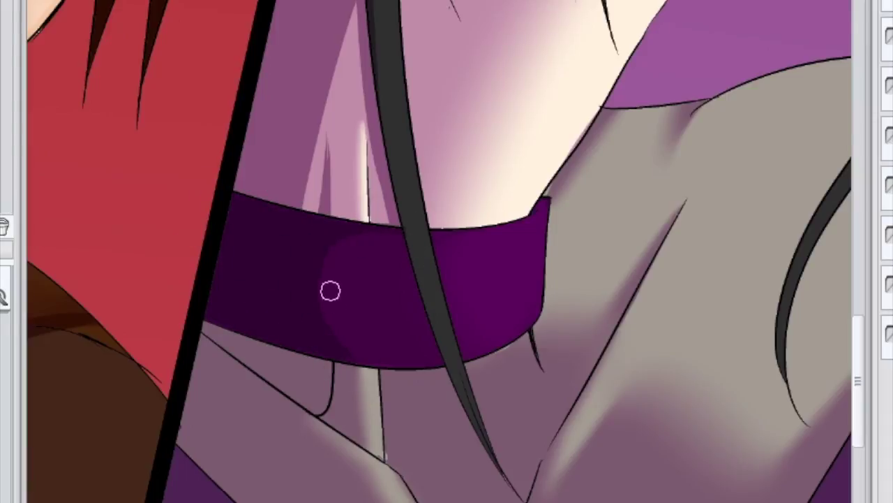
mouse_move(349, 405)
mouse_down()
mouse_move(288, 316)
mouse_move(324, 398)
mouse_move(292, 393)
mouse_move(321, 385)
mouse_move(298, 346)
mouse_move(233, 351)
mouse_move(204, 326)
mouse_up()
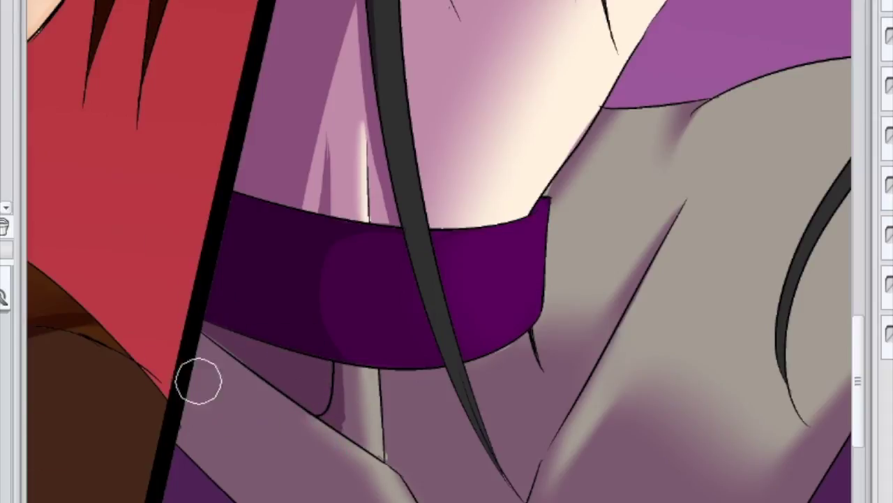
Paint darker shadows on the shirt collar's outer fold, the hollow beneath the choker and the creases beside the neck and shoulder
drag(209, 384, 203, 407)
drag(493, 347, 570, 382)
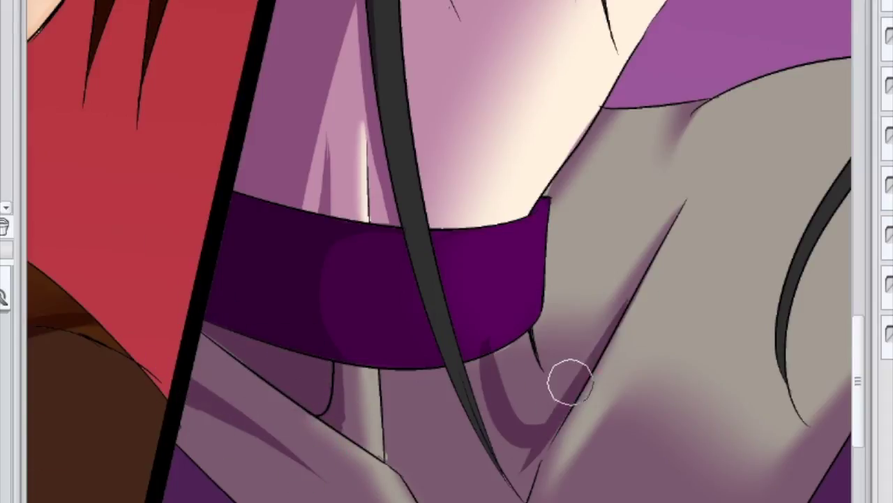
mouse_move(393, 397)
mouse_down()
mouse_move(393, 437)
mouse_move(514, 488)
mouse_up()
mouse_move(479, 375)
mouse_down()
mouse_move(399, 380)
mouse_move(463, 433)
mouse_move(515, 458)
mouse_up()
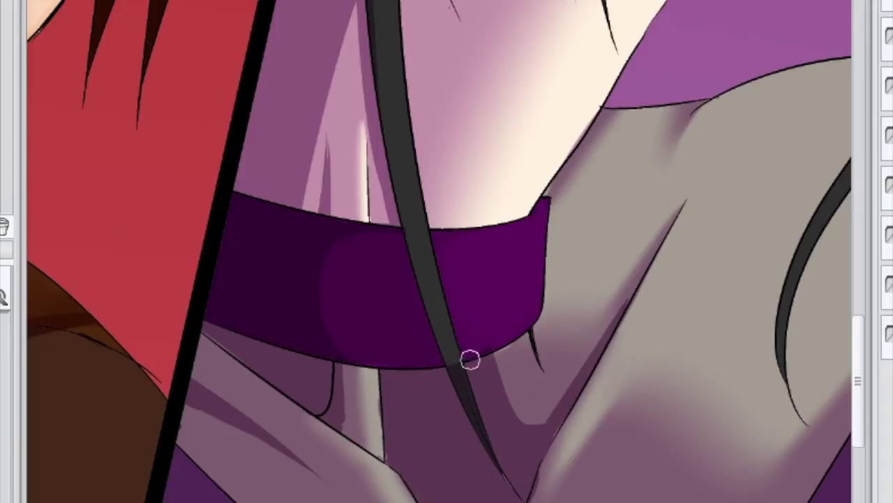
mouse_move(470, 359)
mouse_down()
mouse_move(449, 381)
mouse_move(490, 437)
mouse_up()
drag(604, 112, 552, 180)
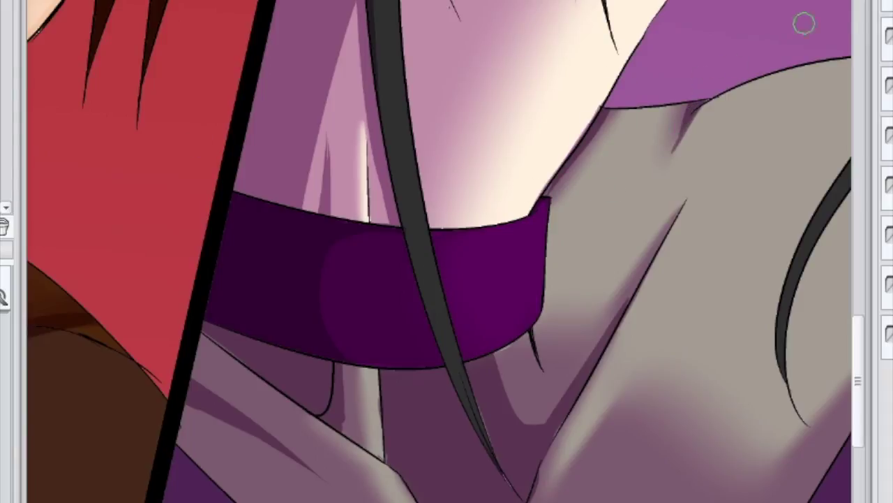
Extend the darker shadow along the front collar fold and fill the shirt's chest down to the point of the V-shaped opening
scroll(706, 49, down, 3)
drag(350, 230, 558, 443)
drag(457, 334, 530, 377)
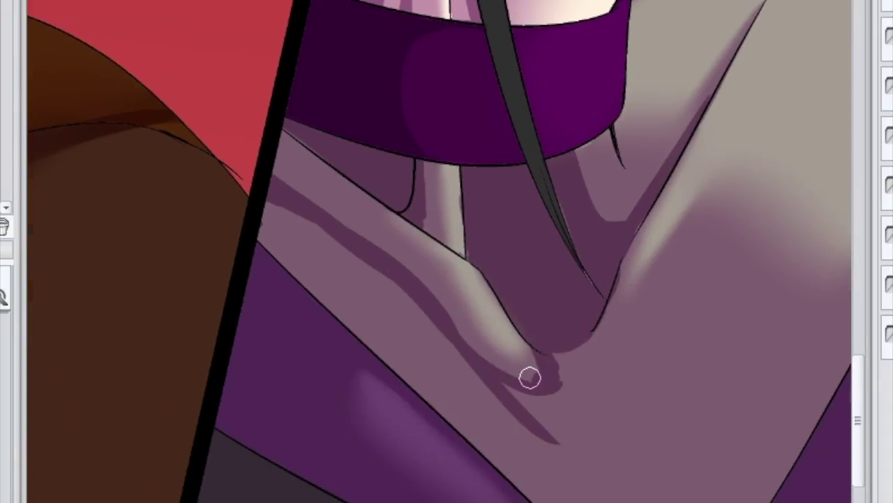
mouse_move(262, 211)
mouse_down()
mouse_move(551, 451)
mouse_move(565, 352)
mouse_move(693, 276)
mouse_move(526, 60)
mouse_up()
drag(644, 180, 385, 257)
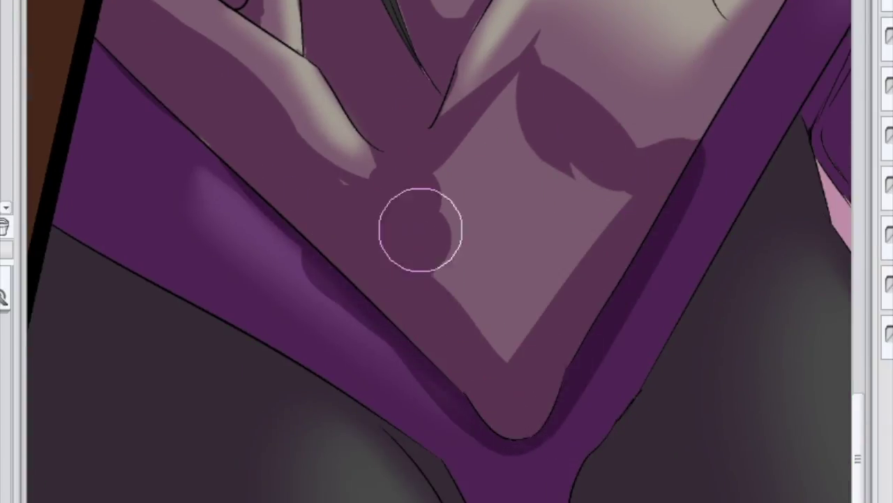
mouse_move(516, 96)
mouse_down()
mouse_move(600, 202)
mouse_move(537, 314)
mouse_up()
key(ctrl+minus)
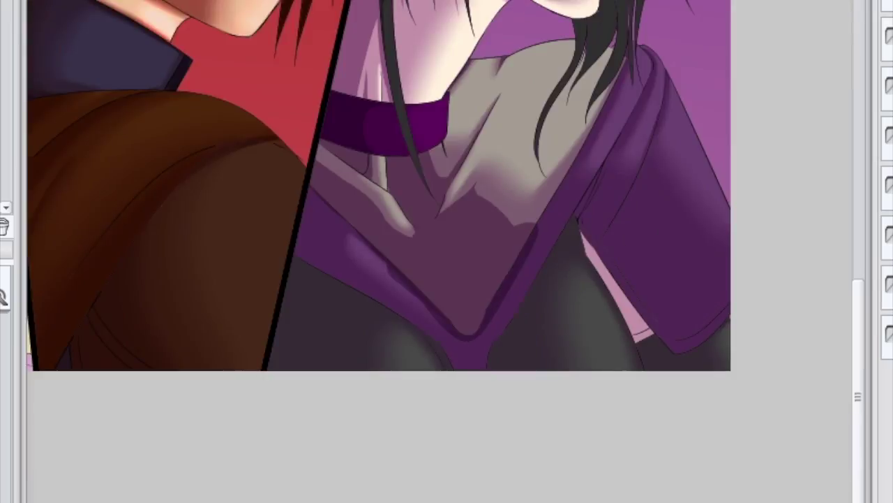
Clean up the darker shadow's contour on the collar folds and darken the cloak border running down from the shoulder
key(ctrl+plus)
scroll(437, 270, up, 3)
mouse_move(216, 231)
mouse_down()
mouse_move(94, 93)
mouse_move(223, 237)
mouse_up()
mouse_move(793, 171)
mouse_down()
mouse_move(828, 123)
mouse_move(822, 226)
mouse_up()
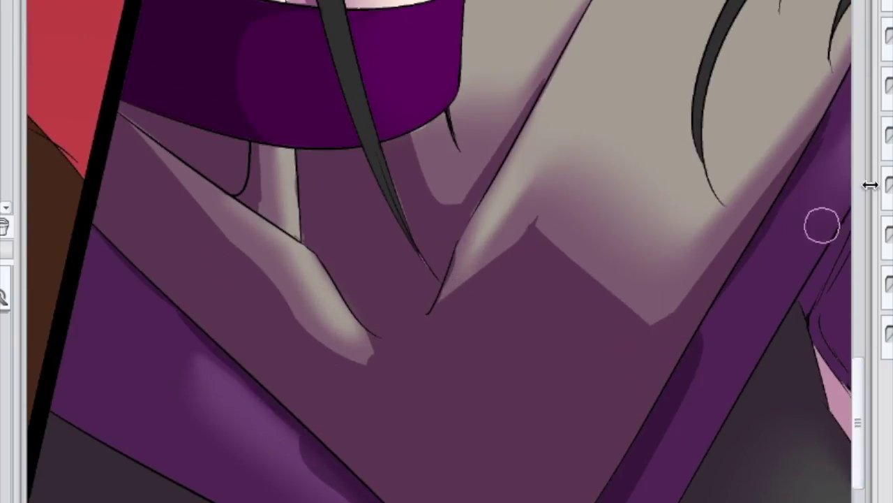
key(ctrl+minus)
mouse_move(747, 54)
mouse_down()
mouse_move(594, 415)
mouse_move(570, 433)
mouse_up()
scroll(617, 381, down, 3)
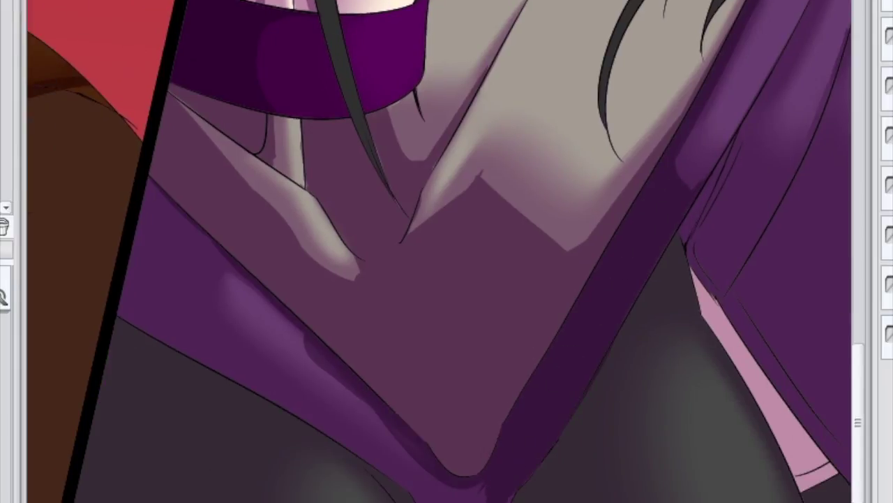
Add darker shadows to the other cloak border, the sleeve, the pink strip beneath it and the dark garment, leaving rounded lit areas
mouse_move(313, 348)
mouse_down()
mouse_move(363, 410)
mouse_move(372, 408)
mouse_move(365, 402)
mouse_move(429, 458)
mouse_up()
mouse_move(200, 249)
mouse_down()
mouse_move(233, 335)
mouse_move(185, 219)
mouse_move(163, 214)
mouse_move(328, 424)
mouse_move(197, 351)
mouse_move(403, 474)
mouse_move(335, 436)
mouse_move(156, 434)
mouse_move(252, 385)
mouse_up()
mouse_move(682, 228)
mouse_down()
mouse_move(601, 370)
mouse_move(668, 261)
mouse_up()
scroll(736, 389, right, 5)
mouse_move(514, 293)
mouse_down()
mouse_move(605, 435)
mouse_move(759, 492)
mouse_move(745, 496)
mouse_move(581, 391)
mouse_up()
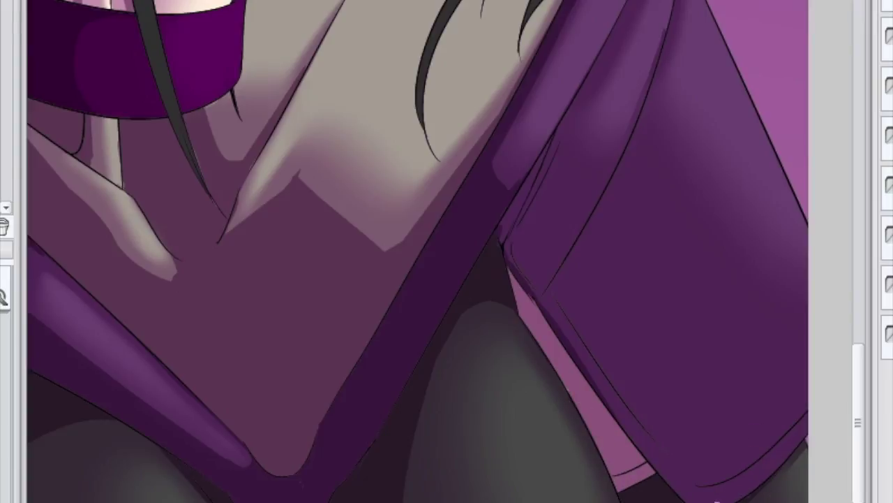
mouse_move(625, 11)
mouse_down()
mouse_move(532, 175)
mouse_move(554, 149)
mouse_move(534, 262)
mouse_move(654, 74)
mouse_move(626, 139)
mouse_move(624, 203)
mouse_move(743, 378)
mouse_move(710, 498)
mouse_move(811, 388)
mouse_move(722, 490)
mouse_move(810, 414)
mouse_up()
Blend the darker shadow's edges on the forehead, around the eye, along the nose and above the upper lip
key(ctrl+minus)
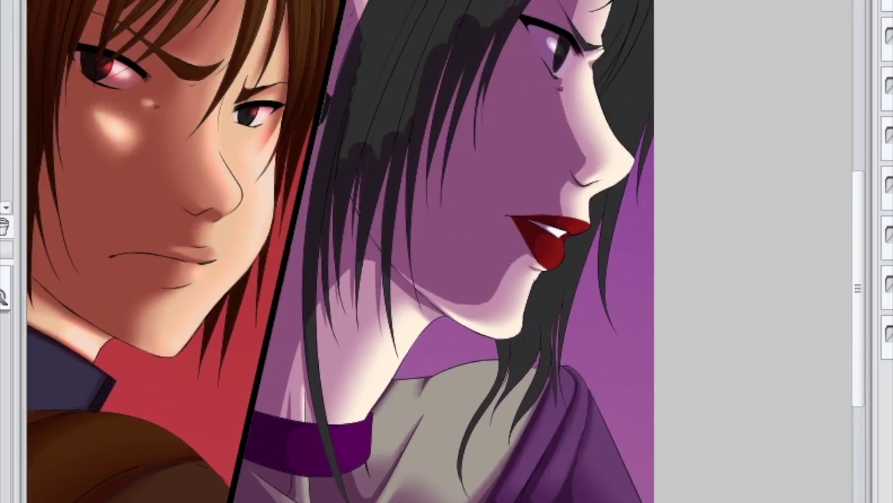
key(ctrl+plus)
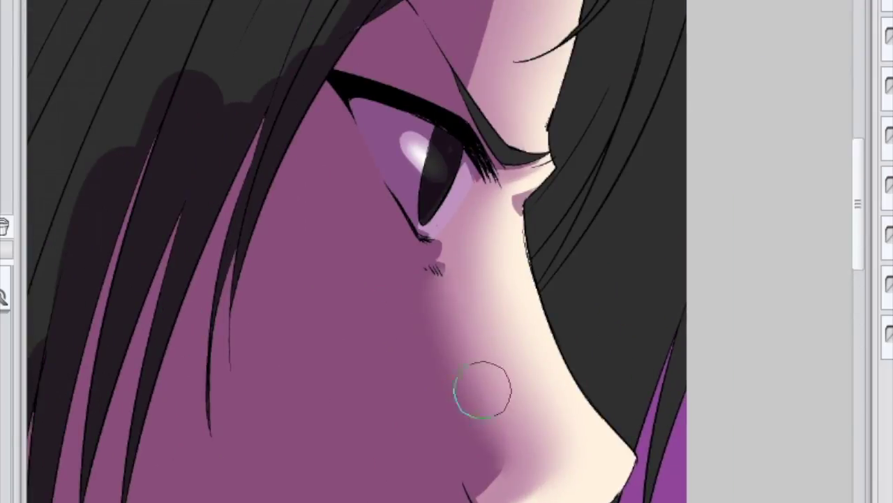
scroll(503, 90, up, 3)
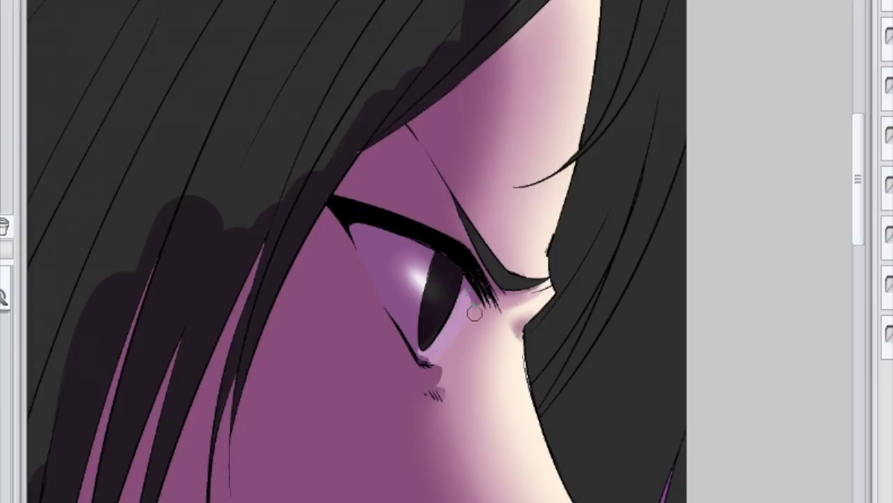
scroll(458, 495, down, 7)
scroll(419, 322, right, 2)
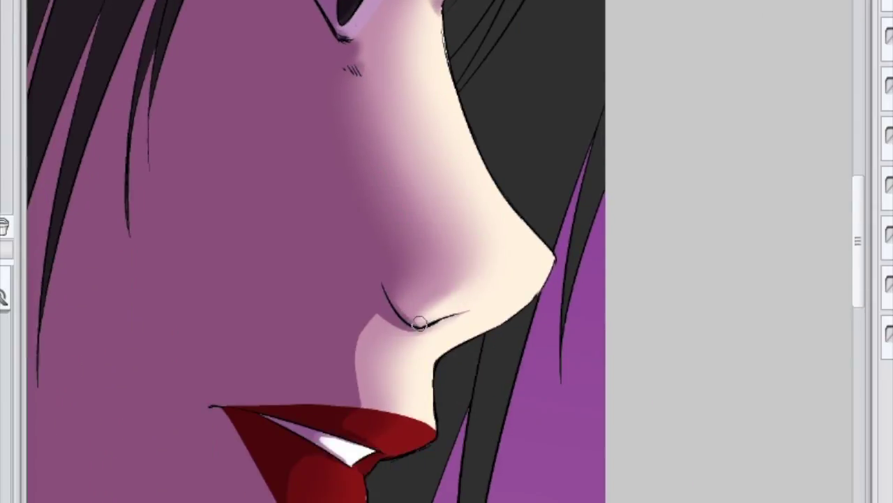
drag(365, 314, 365, 339)
Blend the darker shadow's edges on the lips and teeth and along the chin and jaw into soft gradients
scroll(370, 328, down, 4)
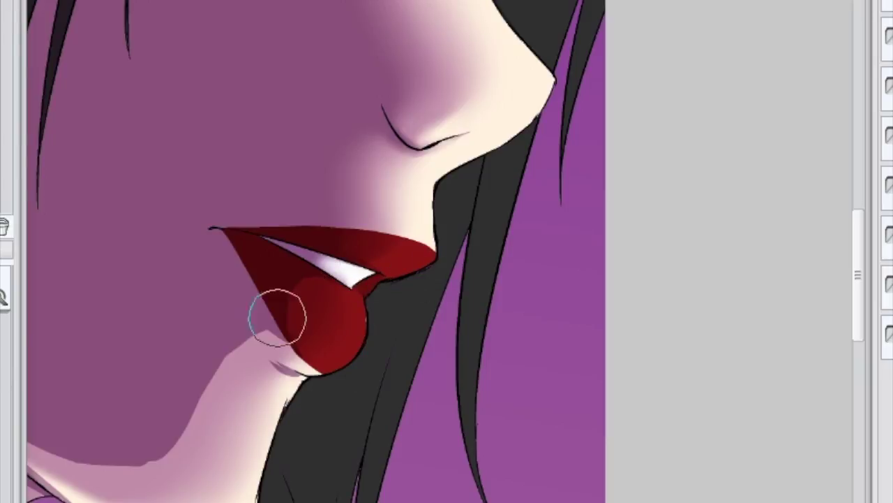
key(h)
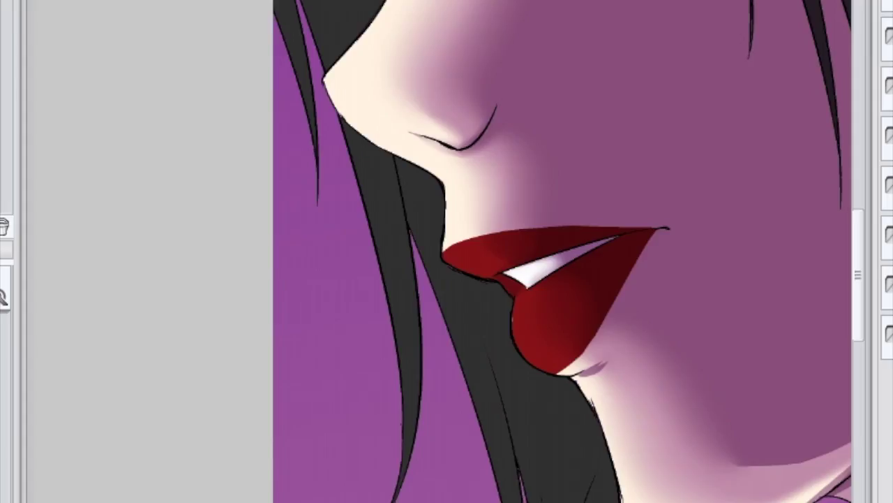
drag(718, 442, 509, 310)
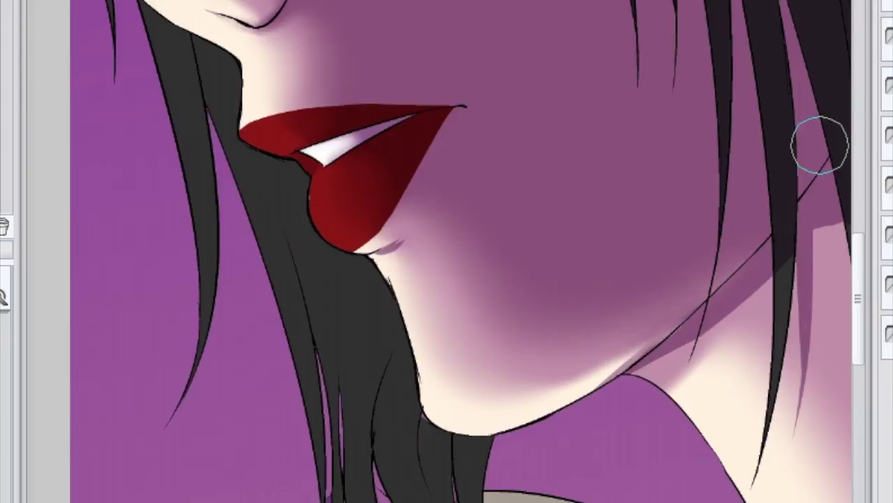
Soften the darker shadows on the neck, including the cast hair shadows and the area beside the tendon
scroll(647, 269, down, 3)
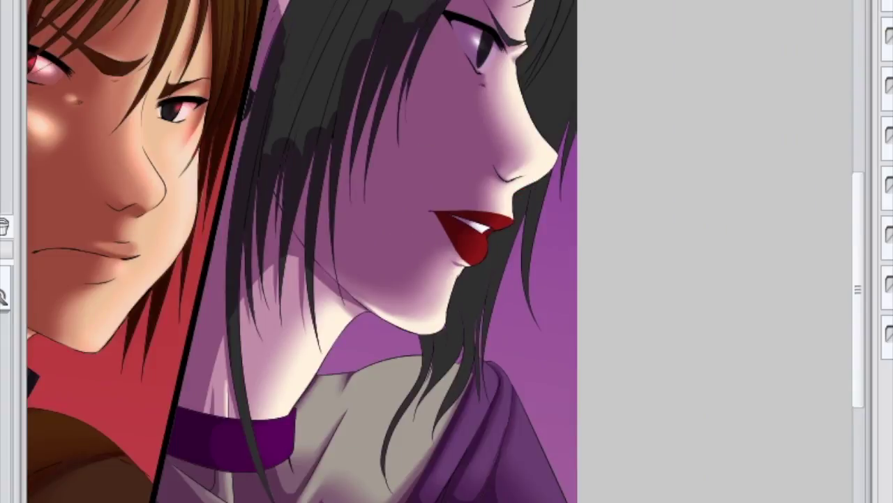
scroll(474, 231, up, 2)
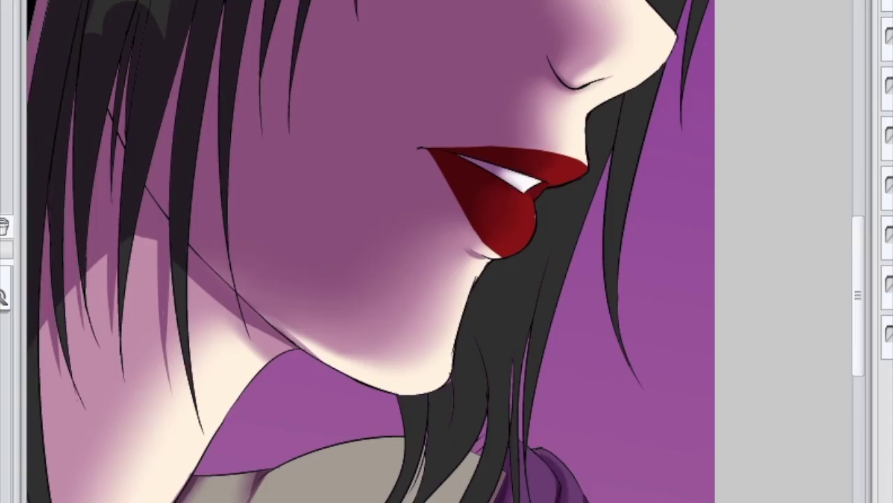
drag(104, 488, 259, 429)
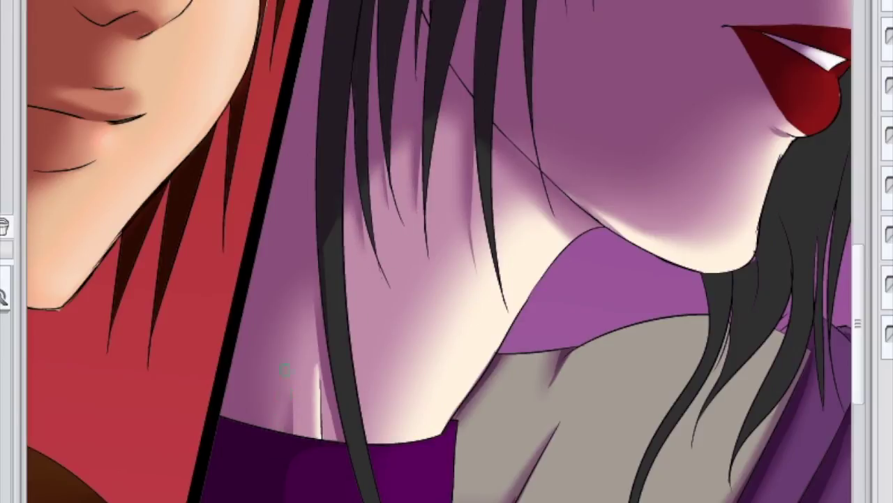
drag(330, 363, 341, 454)
Blend the darker shadow's edges on the choker, the collar folds and the shirt's chest
scroll(837, 109, up, 4)
scroll(837, 110, down, 8)
mouse_move(427, 286)
mouse_down()
mouse_move(402, 226)
mouse_move(373, 329)
mouse_move(383, 337)
mouse_up()
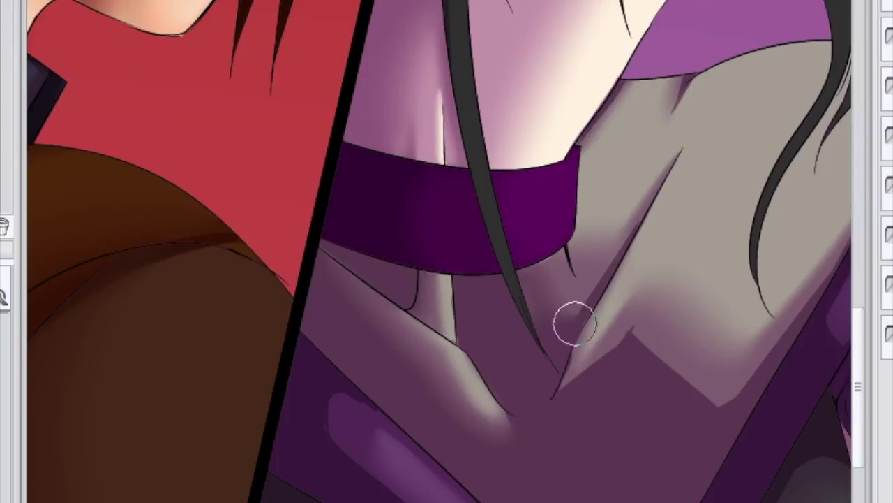
mouse_move(670, 335)
mouse_down()
mouse_move(712, 379)
mouse_move(682, 375)
mouse_up()
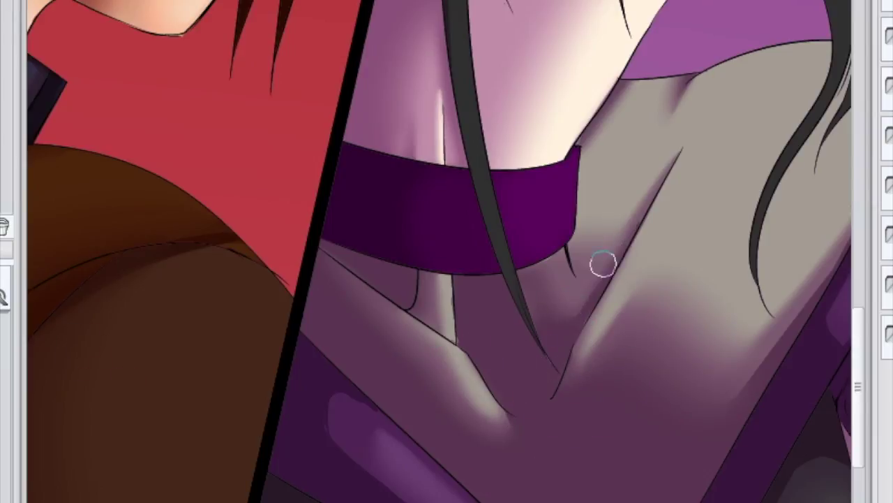
Soften the darker shadows on the cloak's shoulder folds, sleeve and front borders into smooth gradients
drag(733, 396, 454, 366)
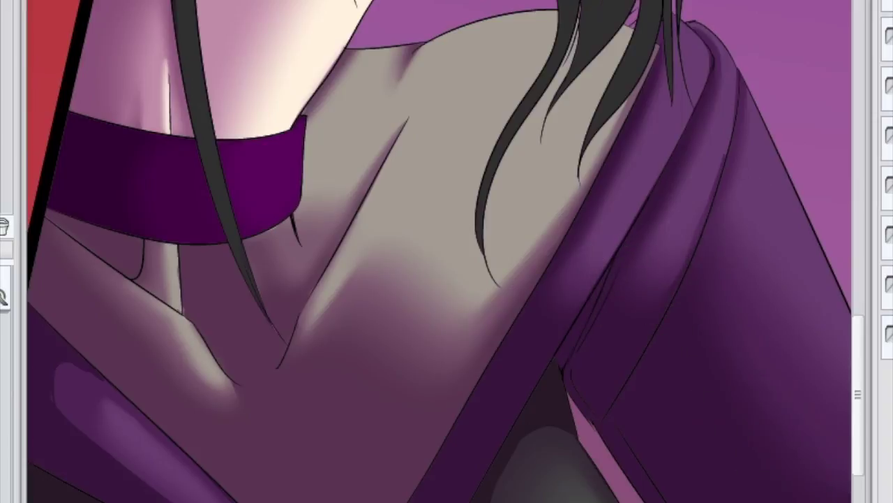
drag(804, 463, 497, 466)
drag(209, 279, 753, 272)
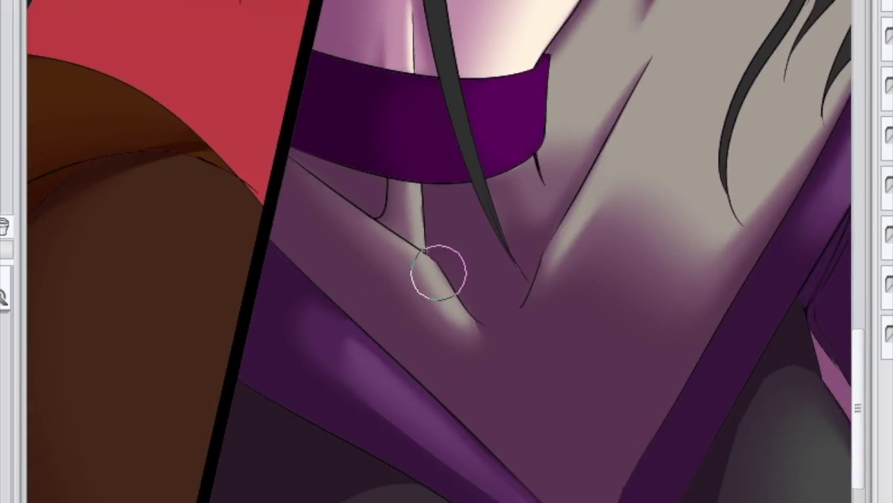
drag(337, 360, 107, 207)
Blend the rounded shadow edges on the dark garment beneath the cloak, including the small area below the sleeve hem
scroll(510, 361, up, 1)
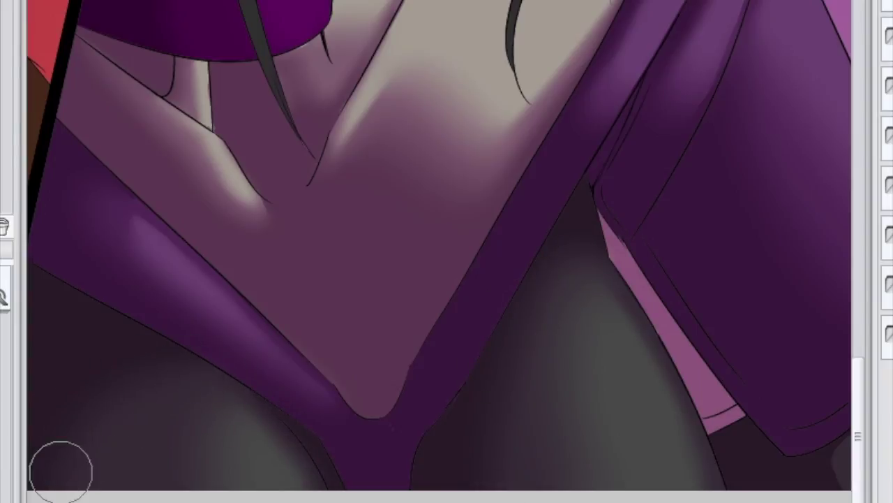
scroll(60, 468, down, 3)
scroll(614, 419, up, 3)
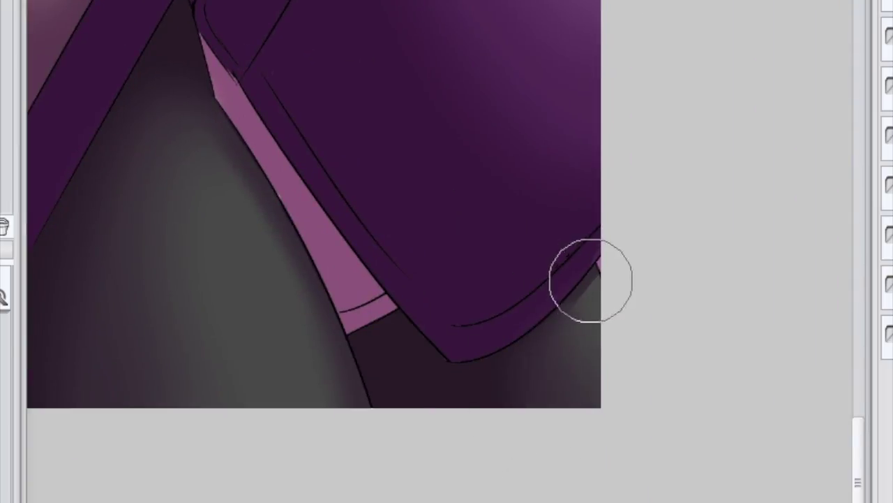
scroll(591, 286, up, 10)
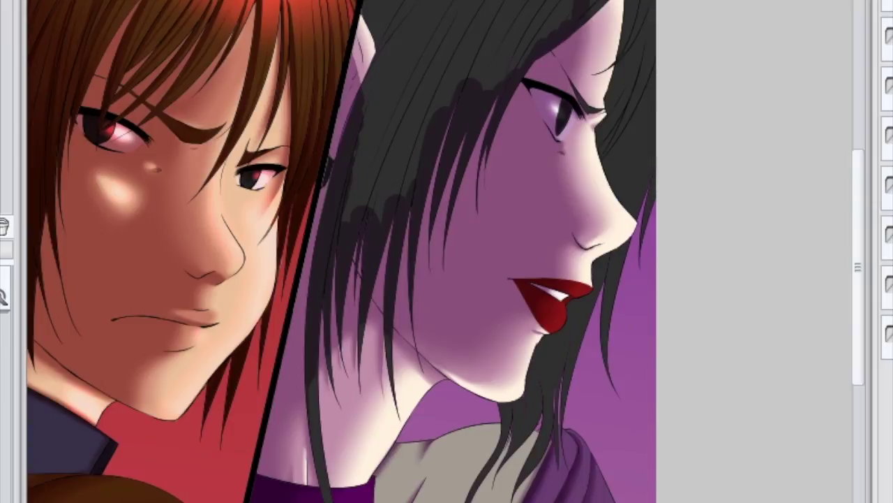
Remove the rough darker shadow from the woman's black hair
click(415, 40)
mouse_move(481, 105)
mouse_down()
mouse_move(412, 280)
mouse_move(356, 237)
mouse_up()
key(ctrl+d)
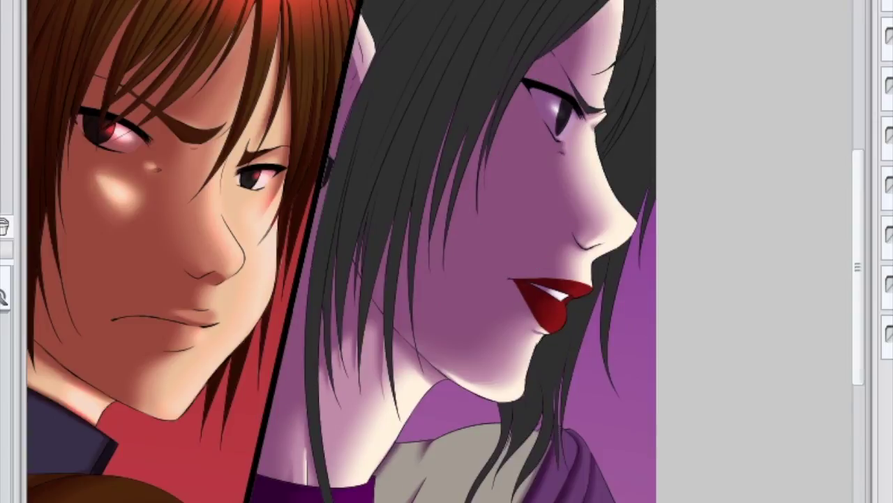
Paint hard-edged bright highlights along the forehead and nose profile, on the pupil and on both lips
scroll(342, 251, up, 2)
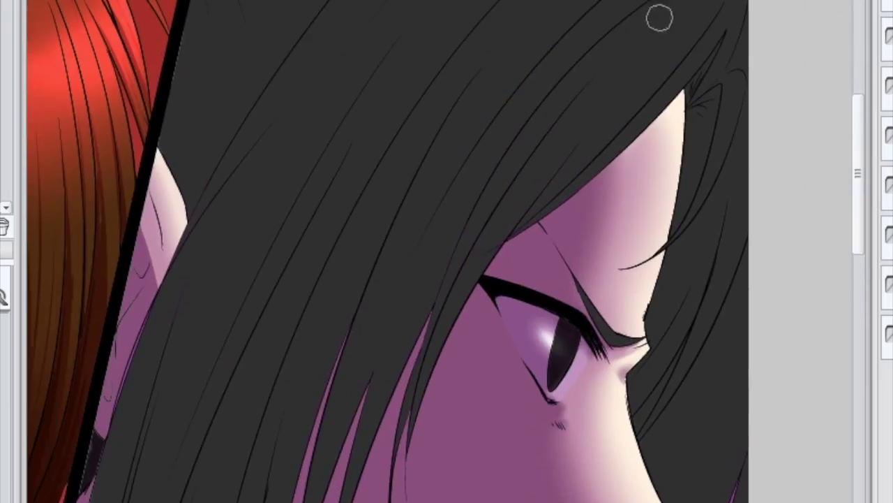
drag(668, 84, 658, 193)
scroll(446, 251, up, 2)
scroll(447, 251, down, 1)
mouse_move(594, 105)
mouse_down()
mouse_move(598, 216)
mouse_move(667, 329)
mouse_move(616, 377)
mouse_move(579, 450)
mouse_up()
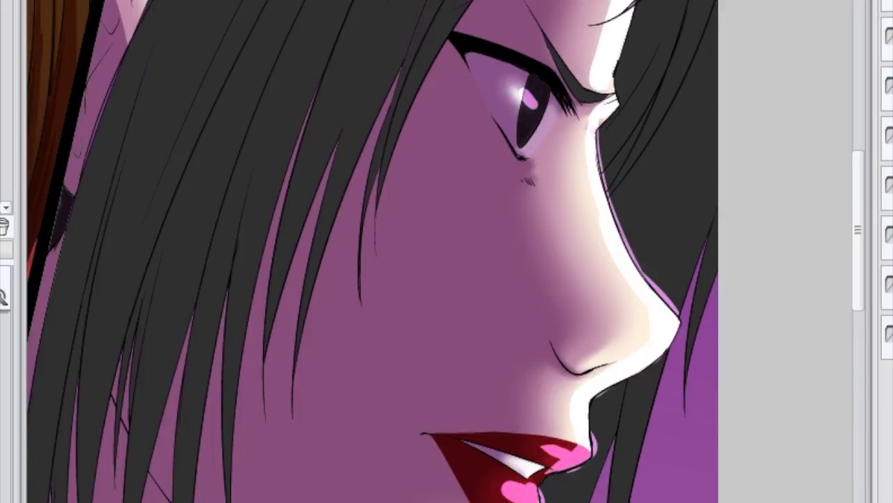
Continue the hard-edged bright highlight down the chin and along the underside of the jaw
drag(419, 349, 572, 74)
drag(649, 251, 589, 398)
drag(465, 363, 600, 404)
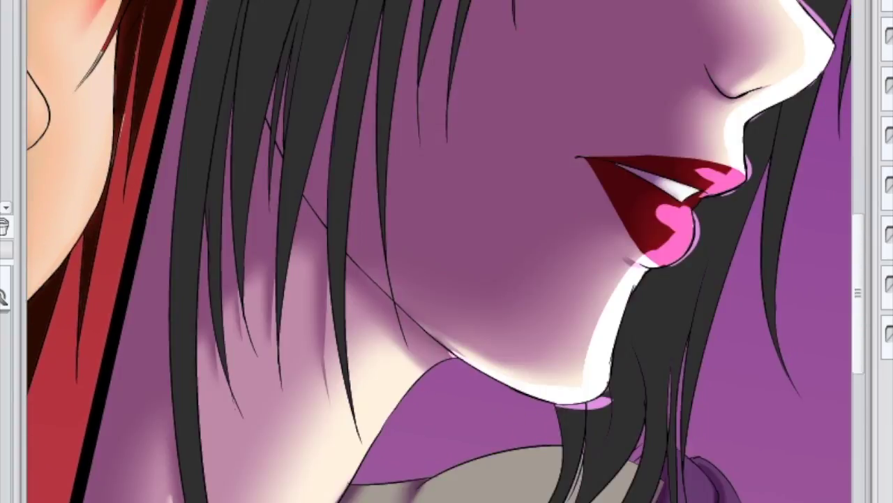
Add hard-edged highlights to the neck, choker, collar folds, shirt shoulder, cloak folds and outer sleeve edge
mouse_move(415, 388)
mouse_down()
mouse_move(380, 432)
mouse_move(419, 293)
mouse_move(433, 139)
mouse_up()
mouse_move(531, 182)
mouse_down()
mouse_move(622, 193)
mouse_move(601, 188)
mouse_up()
drag(421, 327, 370, 405)
drag(209, 391, 199, 455)
mouse_move(711, 205)
mouse_down()
mouse_move(588, 135)
mouse_move(530, 290)
mouse_up()
drag(638, 132, 589, 296)
drag(681, 202, 779, 447)
click(691, 224)
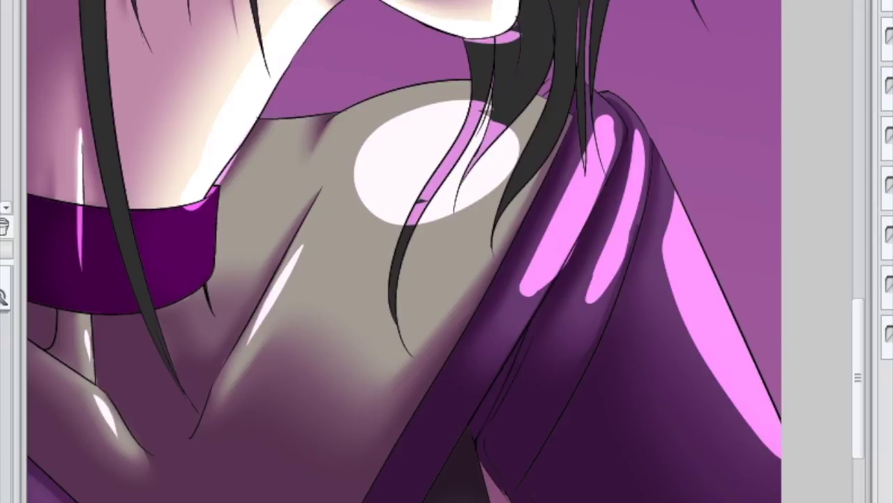
Blend the bright highlight's edges on the forehead, brow and nose profile into a soft glow
scroll(351, 333, down, 2)
scroll(351, 333, down, 3)
scroll(638, 77, up, 6)
scroll(335, 251, up, 3)
drag(530, 114, 506, 482)
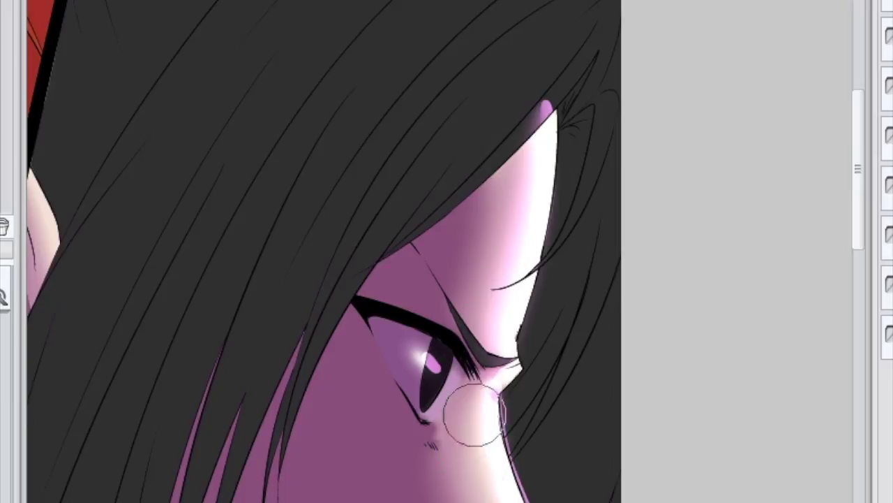
scroll(489, 314, down, 4)
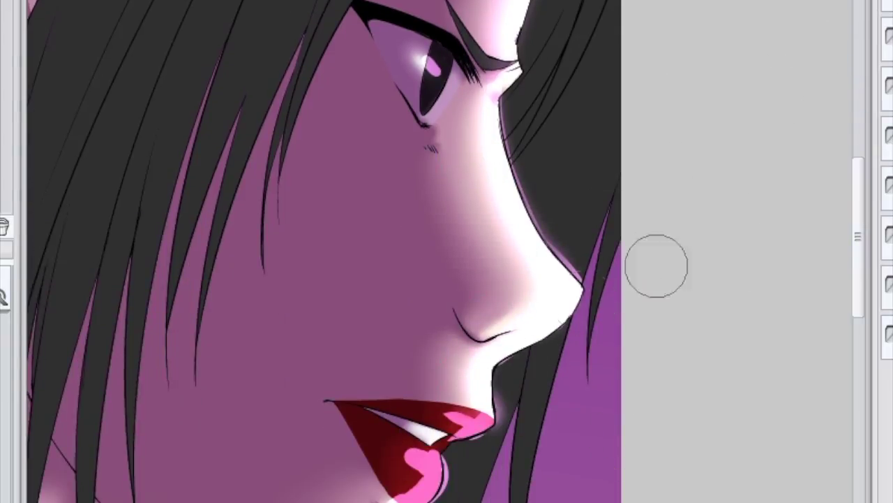
Soften the highlight on the eye's iris and pupil into a blurred glow
scroll(608, 303, up, 4)
click(396, 160)
drag(396, 159, 379, 144)
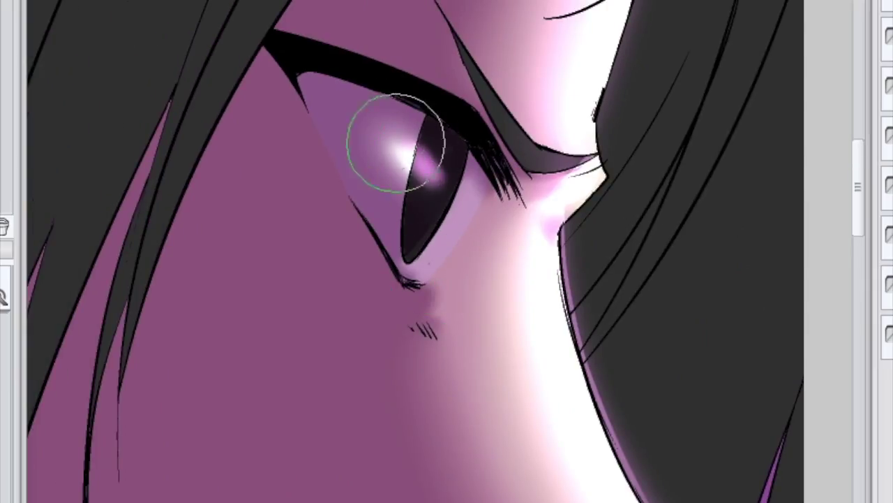
drag(427, 169, 459, 189)
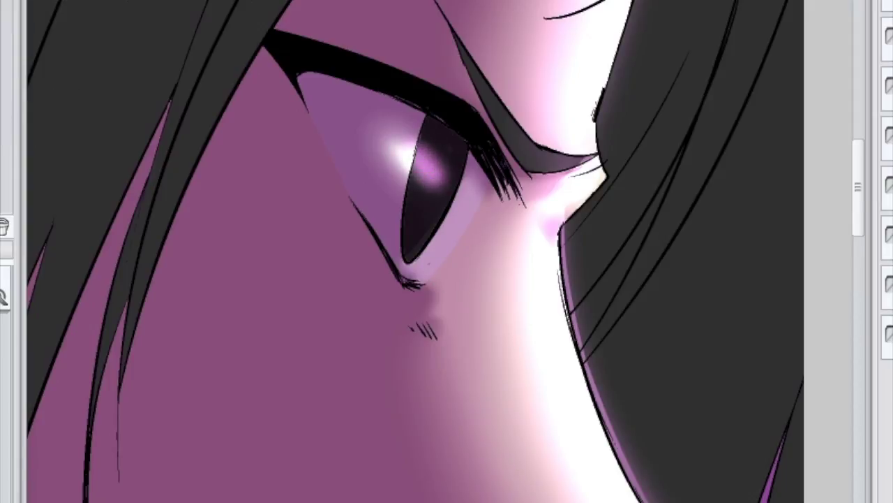
Soften the bright highlights on the lips, chin, underside of the jaw and front of the neck into smooth glows
scroll(488, 279, down, 3)
scroll(592, 321, up, 3)
mouse_move(589, 349)
mouse_down()
mouse_move(578, 315)
mouse_move(579, 365)
mouse_move(514, 419)
mouse_move(494, 370)
mouse_up()
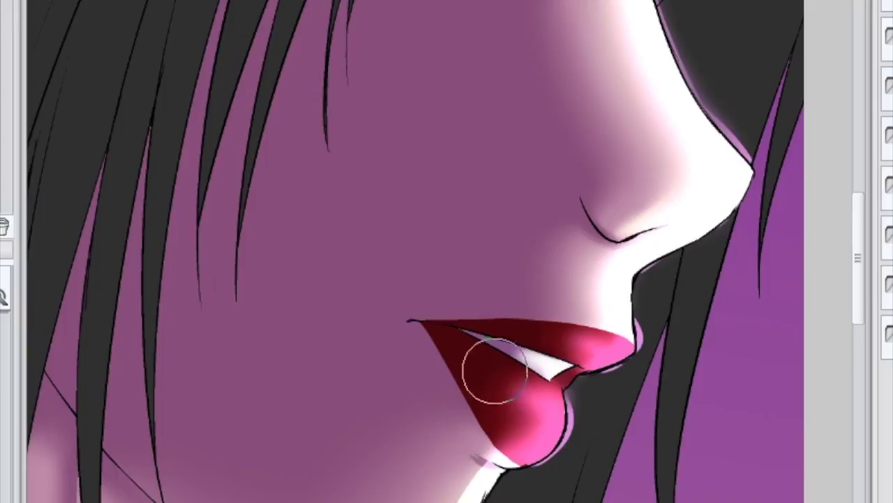
scroll(814, 244, down, 3)
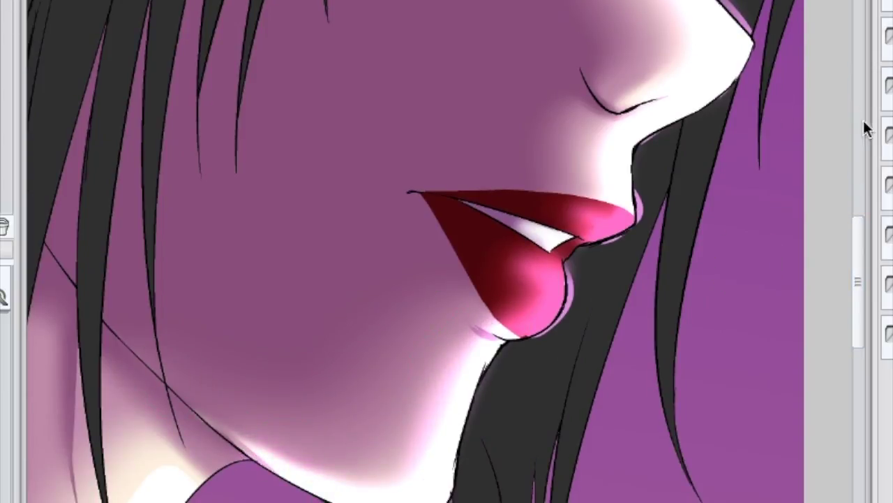
scroll(488, 279, down, 5)
scroll(488, 280, left, 5)
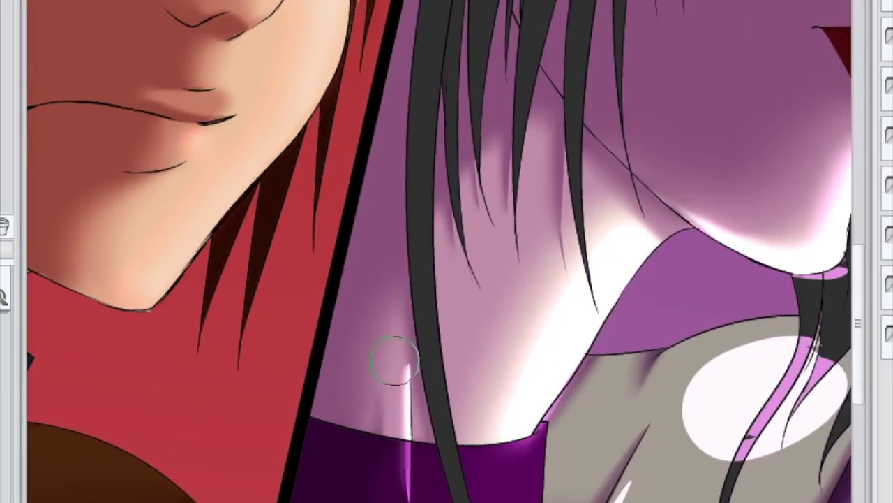
Blend the hard-edged highlight on the shirt shoulder into a broad, soft pinkish glow around the hanging hair strands
drag(767, 339, 775, 377)
scroll(774, 377, down, 3)
scroll(775, 377, right, 4)
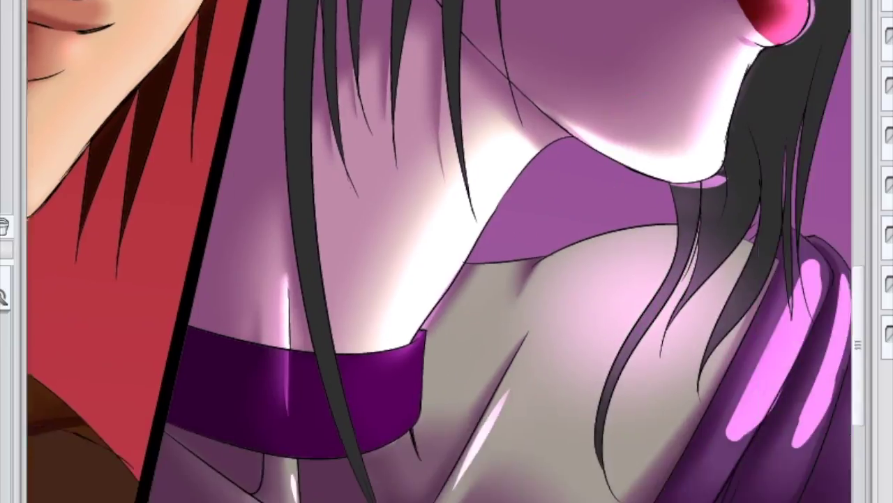
scroll(440, 251, down, 1)
scroll(439, 251, right, 1)
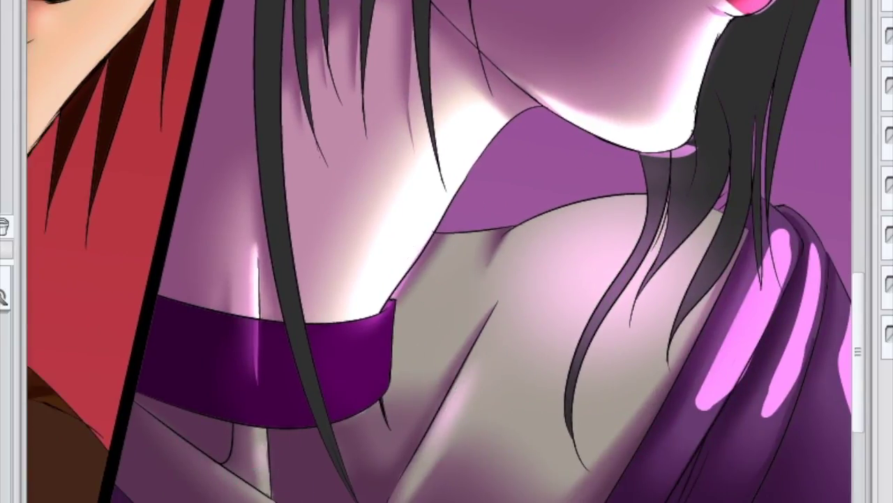
Blend the highlights on the collar folds and the purple cloak folds into soft sheens
scroll(293, 482, down, 5)
scroll(293, 481, left, 3)
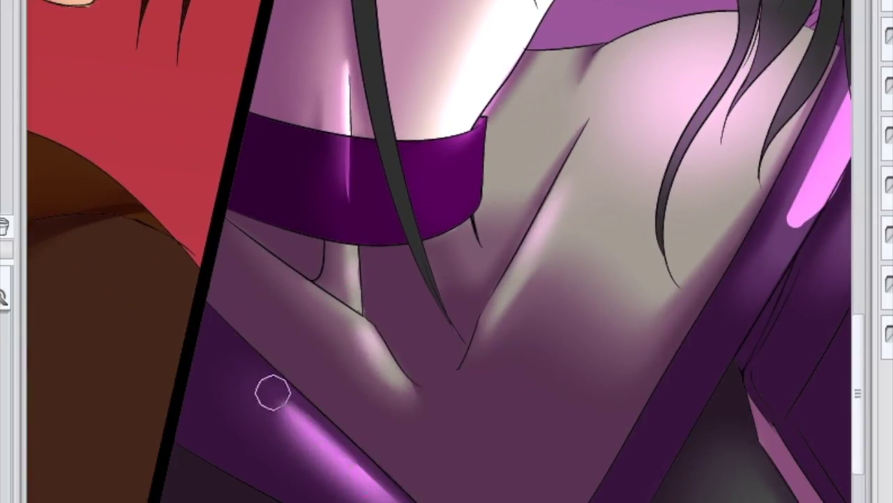
scroll(439, 272, right, 6)
mouse_move(439, 272)
mouse_down()
mouse_move(648, 84)
mouse_move(674, 149)
mouse_move(652, 199)
mouse_move(757, 387)
mouse_up()
mouse_move(409, 174)
mouse_down()
mouse_move(522, 225)
mouse_move(607, 125)
mouse_up()
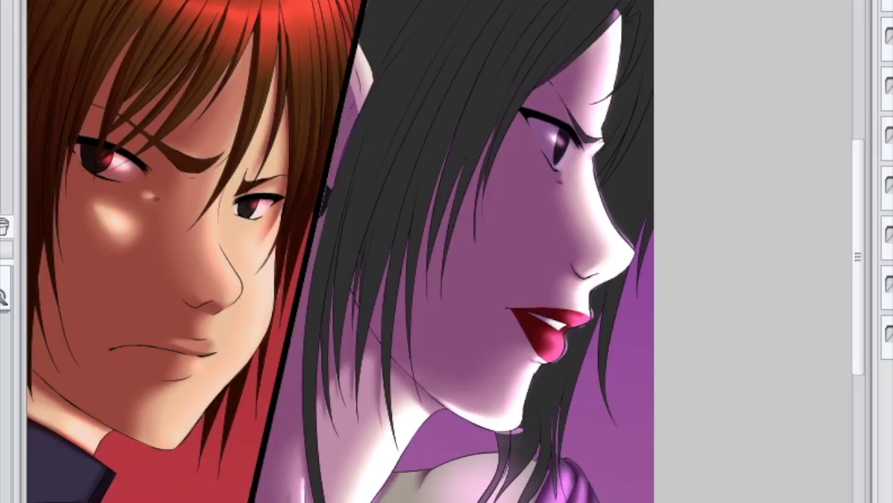
Select the black hair area, clear the highlight glow that spills onto it, and remove the streak from the choker
click(507, 76)
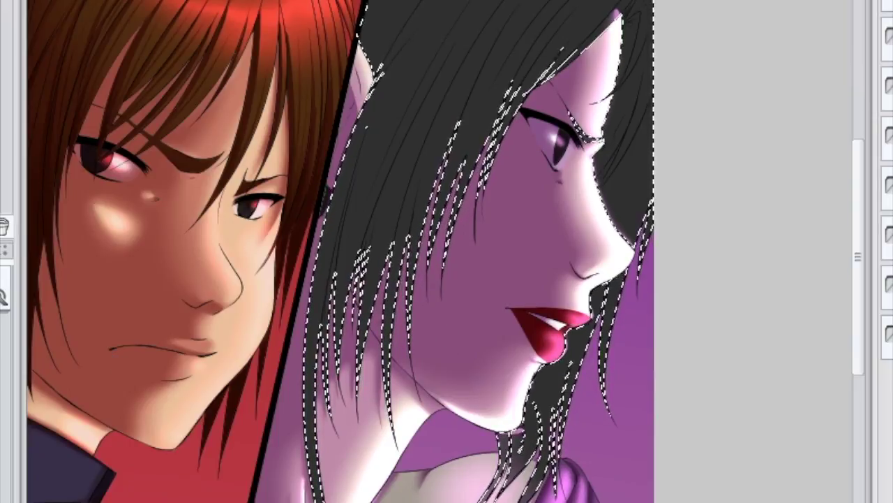
key(ctrl+d)
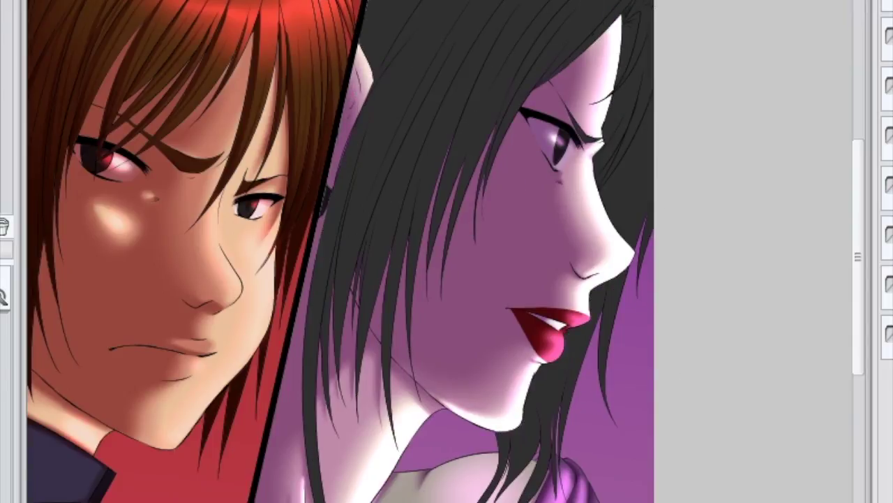
scroll(446, 419, up, 3)
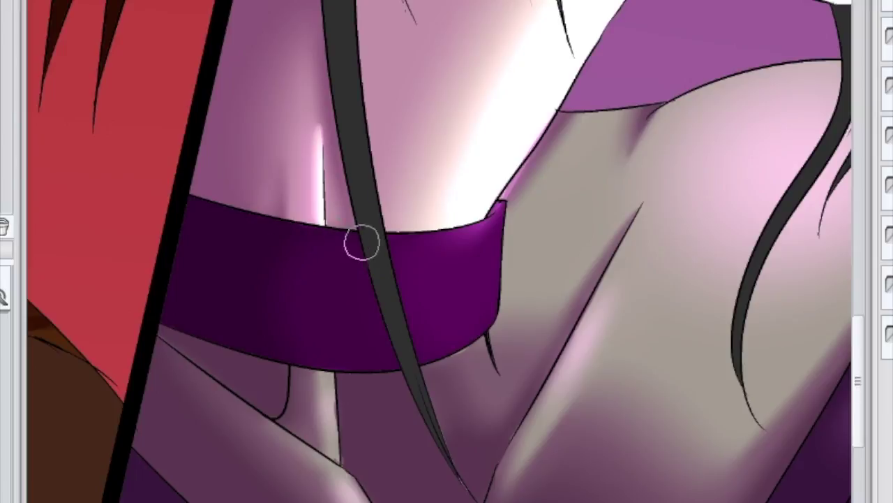
scroll(584, 107, down, 3)
Paint a dark purple shadow over the black hair, from the back of the head to the lower strands and behind the face
scroll(384, 251, up, 5)
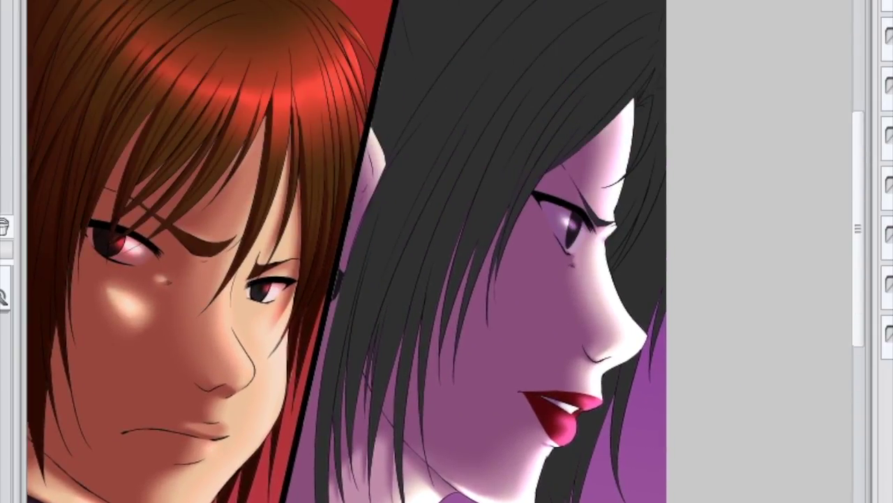
scroll(346, 251, down, 3)
scroll(347, 251, up, 3)
click(385, 217)
key(Return)
mouse_move(428, 75)
mouse_down()
mouse_move(379, 56)
mouse_move(356, 270)
mouse_move(431, 66)
mouse_move(337, 250)
mouse_up()
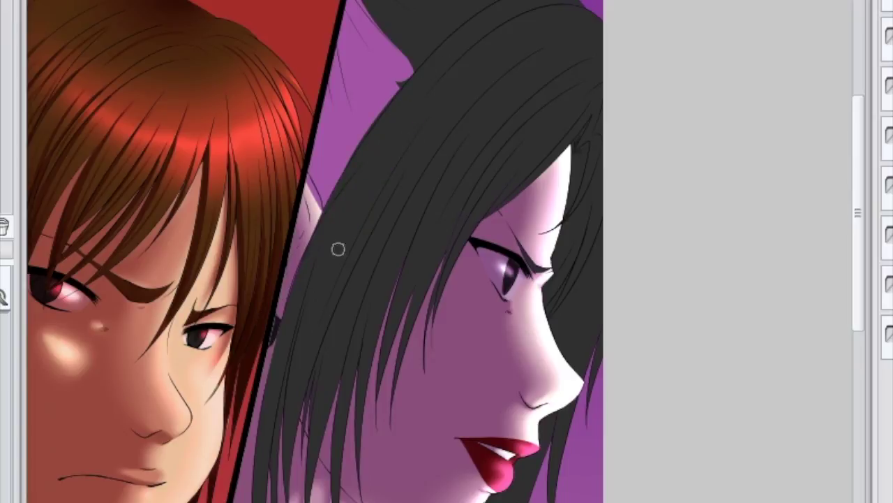
mouse_move(363, 28)
mouse_down()
mouse_move(409, 100)
mouse_move(359, 149)
mouse_move(300, 474)
mouse_move(412, 85)
mouse_move(384, 227)
mouse_move(573, 314)
mouse_up()
scroll(572, 314, down, 1)
scroll(573, 314, down, 3)
drag(478, 404, 411, 489)
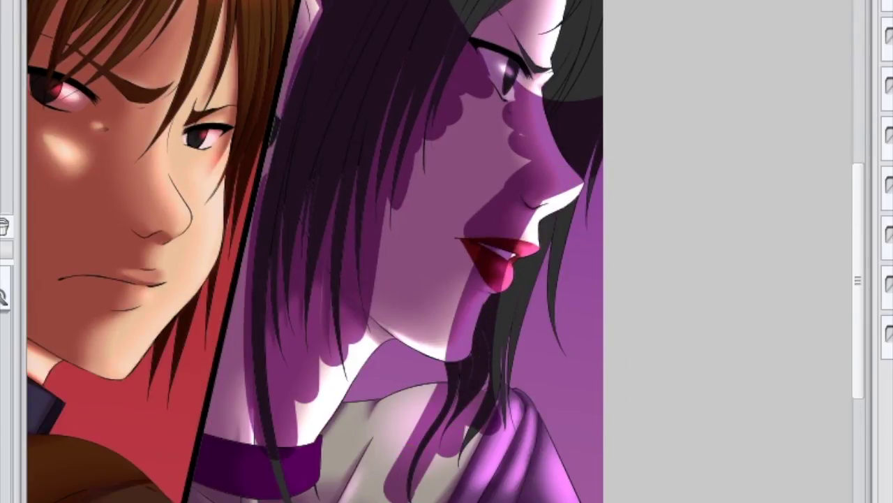
Blend the hair shadow's edges at the crown, behind the face and in the lower strands, extending it along the upper parting
scroll(791, 133, up, 3)
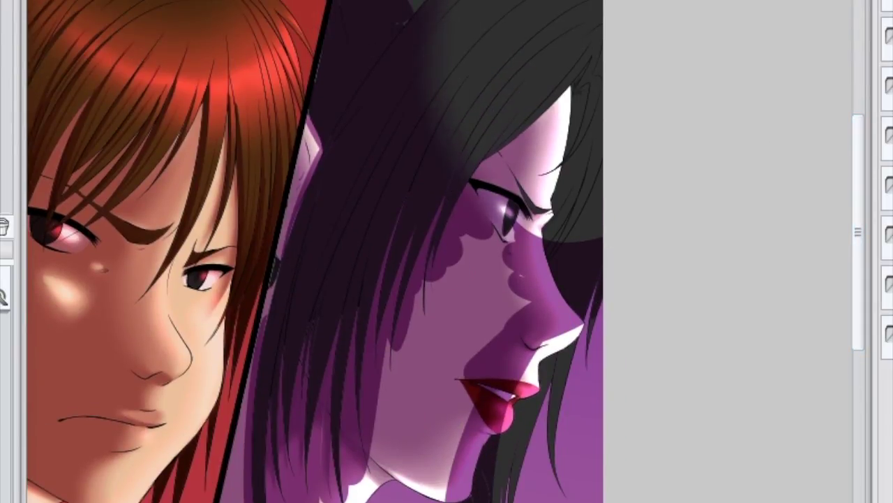
scroll(370, 16, up, 1)
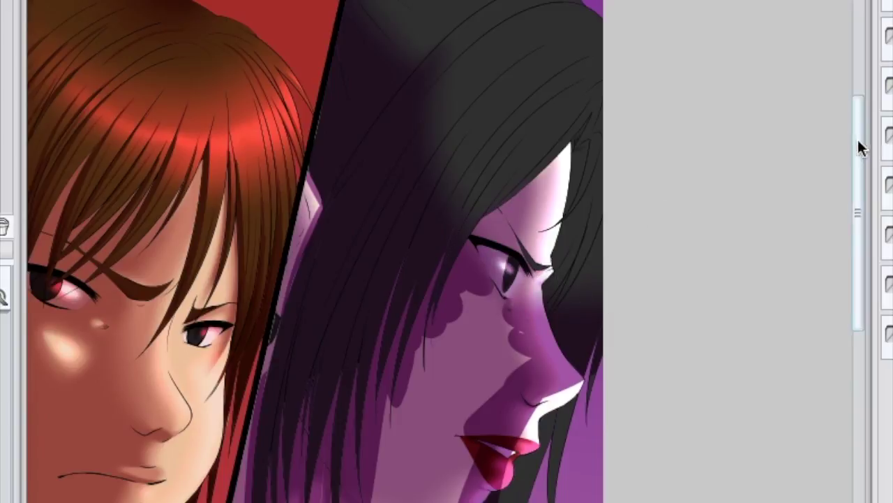
scroll(861, 146, down, 3)
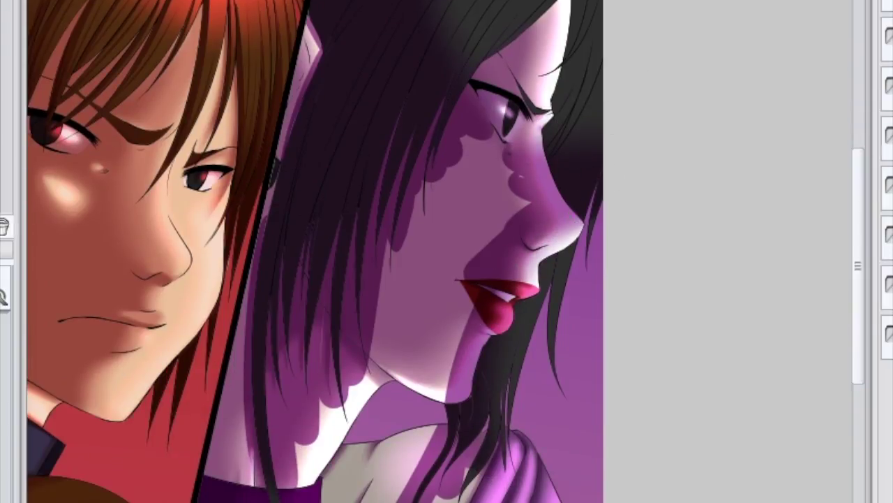
scroll(315, 252, right, 2)
scroll(314, 251, up, 4)
scroll(313, 73, up, 2)
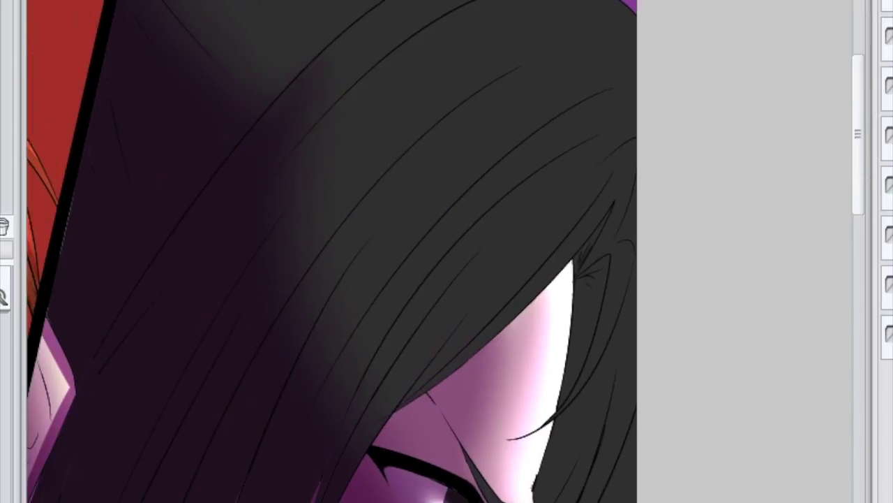
drag(363, 7, 223, 96)
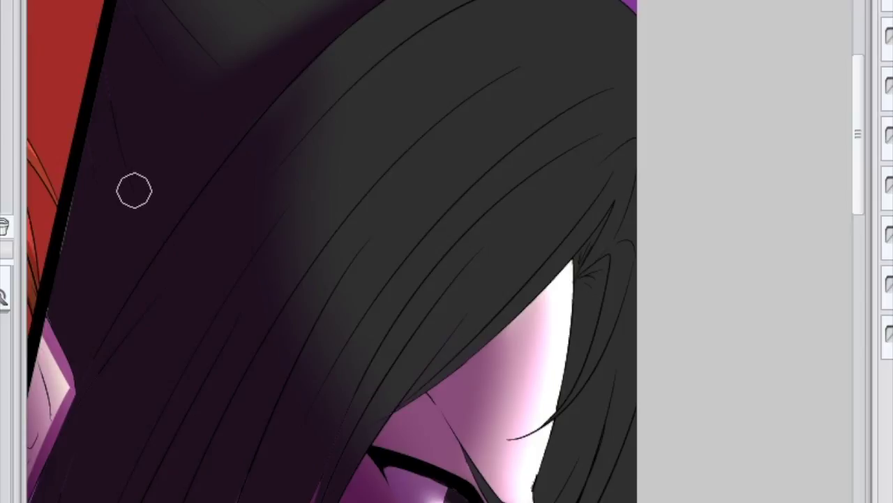
Select the areas around the hair and clear the dark shadow that spills over the face, neck, clothing and background
scroll(133, 189, down, 3)
scroll(319, 127, up, 2)
click(319, 127)
shift+click(460, 412)
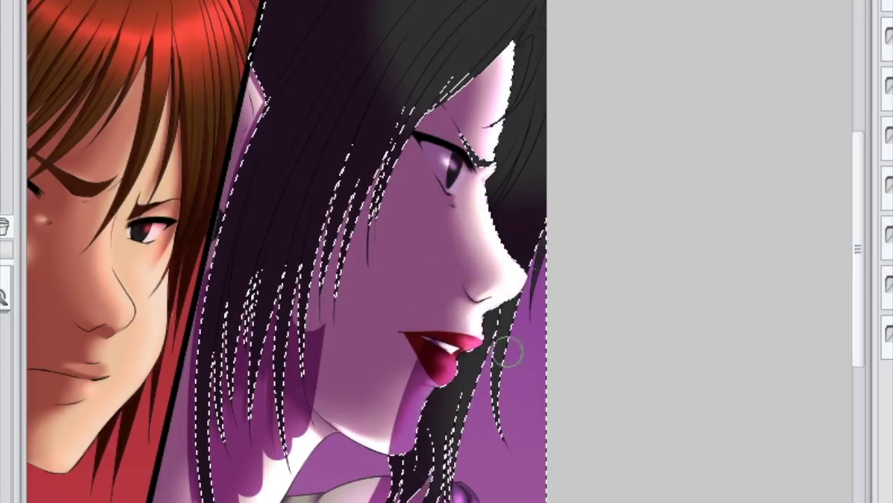
drag(188, 257, 344, 110)
key(ctrl+d)
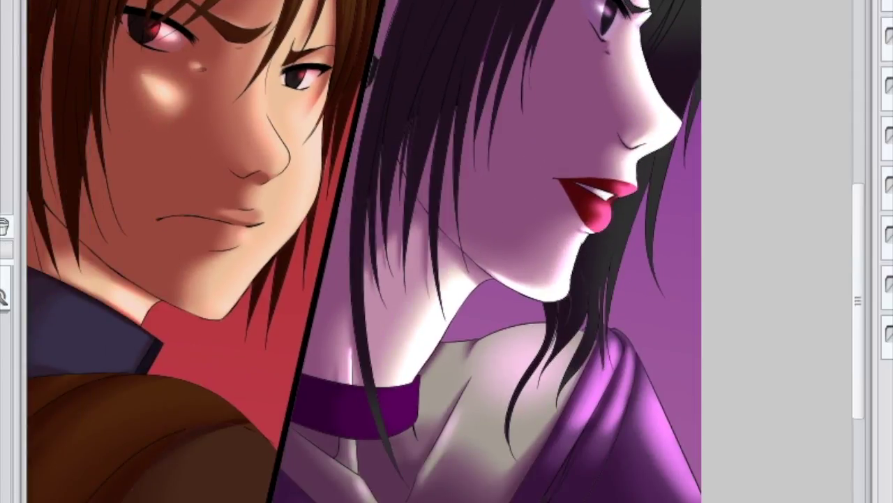
scroll(446, 251, up, 5)
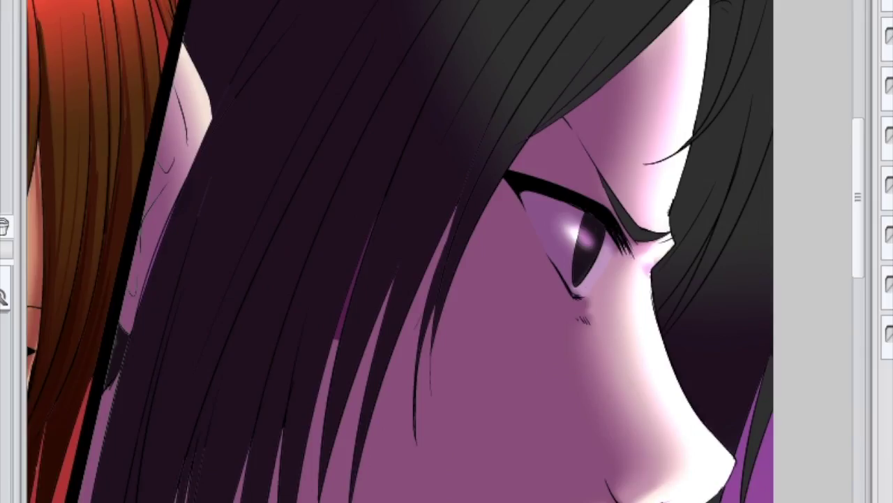
drag(586, 244, 342, 363)
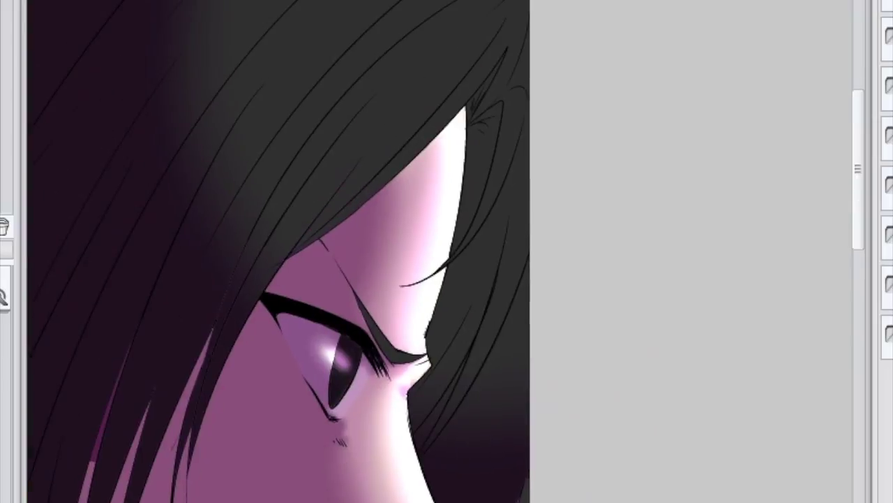
drag(479, 59, 279, 258)
drag(443, 91, 307, 231)
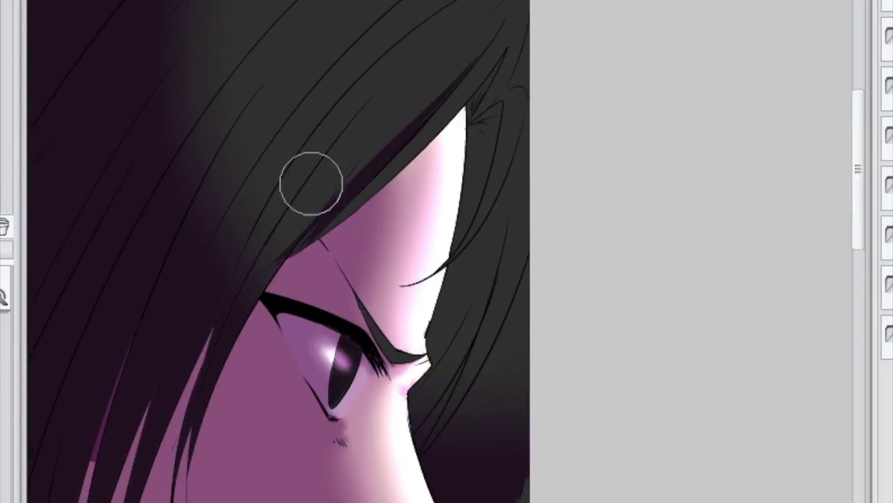
key(ctrl+d)
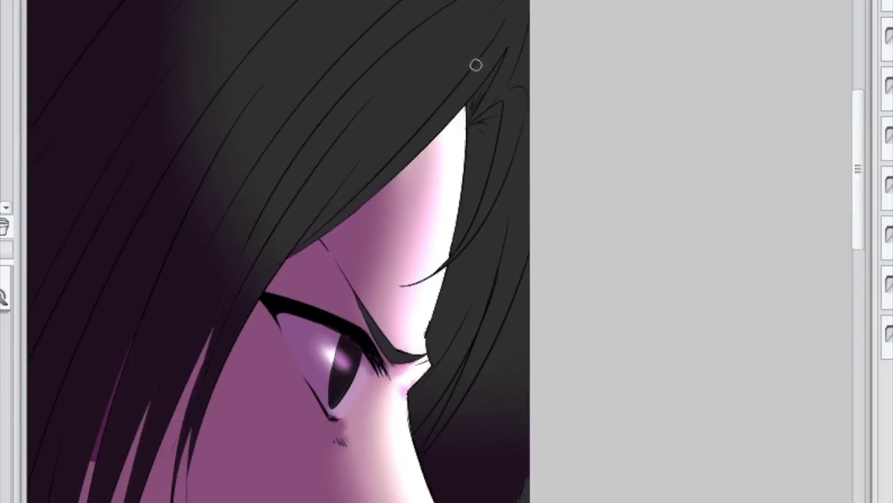
Paint thin, tapered dark purple shadow strands along the fringe above the forehead, replacing the stroke along the upper hairline
drag(471, 75, 303, 239)
drag(419, 50, 252, 277)
drag(463, 8, 232, 259)
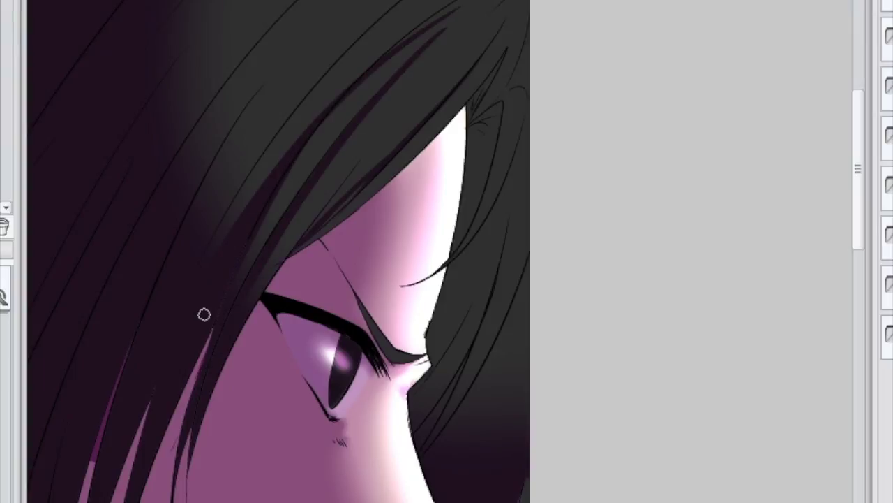
drag(467, 2, 267, 160)
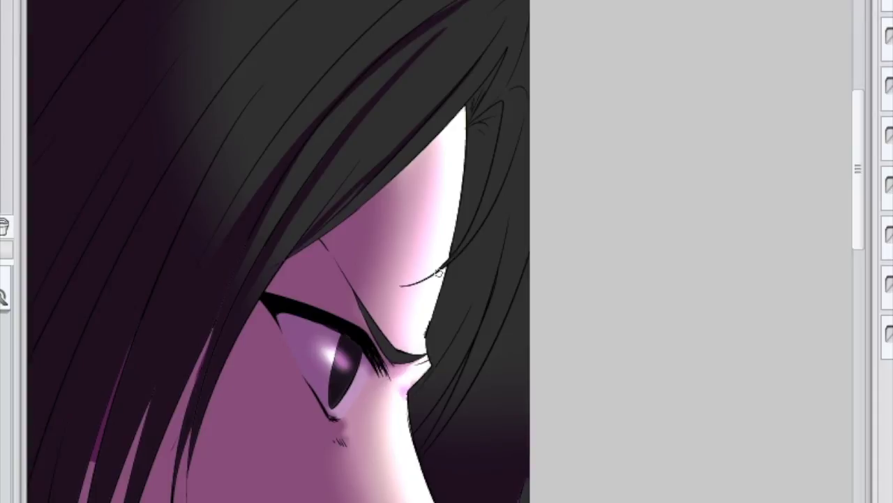
key(ctrl+z)
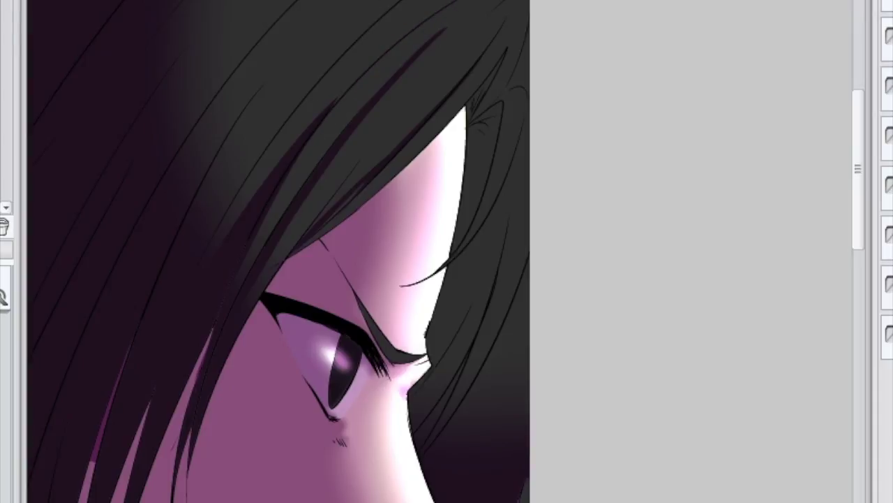
drag(408, 1, 218, 238)
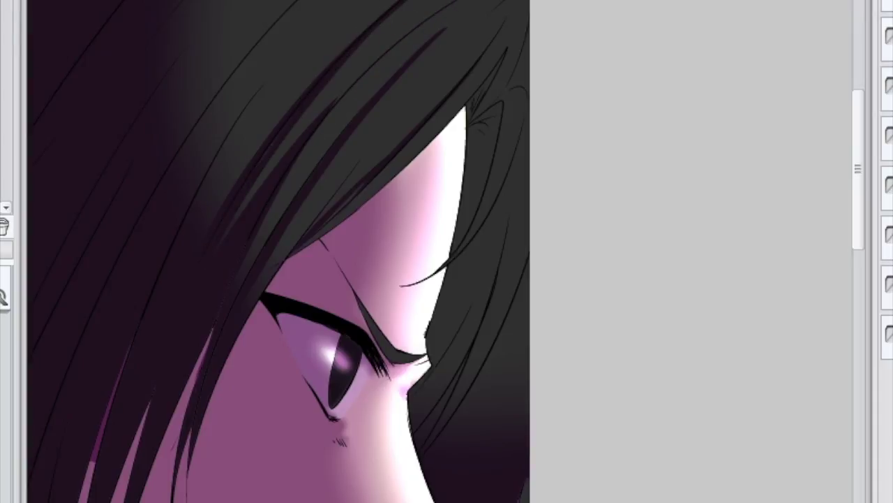
drag(304, 17, 209, 171)
drag(300, 46, 202, 199)
Add more tapered shadow strands across the top of the hair, following the line art from the crown toward the fringe
scroll(453, 133, up, 5)
mouse_move(453, 133)
mouse_down()
mouse_move(328, 243)
mouse_move(251, 366)
mouse_up()
drag(403, 167, 273, 311)
drag(370, 143, 241, 287)
drag(330, 173, 231, 293)
mouse_move(399, 79)
mouse_down()
mouse_move(240, 229)
mouse_move(248, 210)
mouse_up()
drag(419, 23, 232, 168)
drag(391, 33, 272, 119)
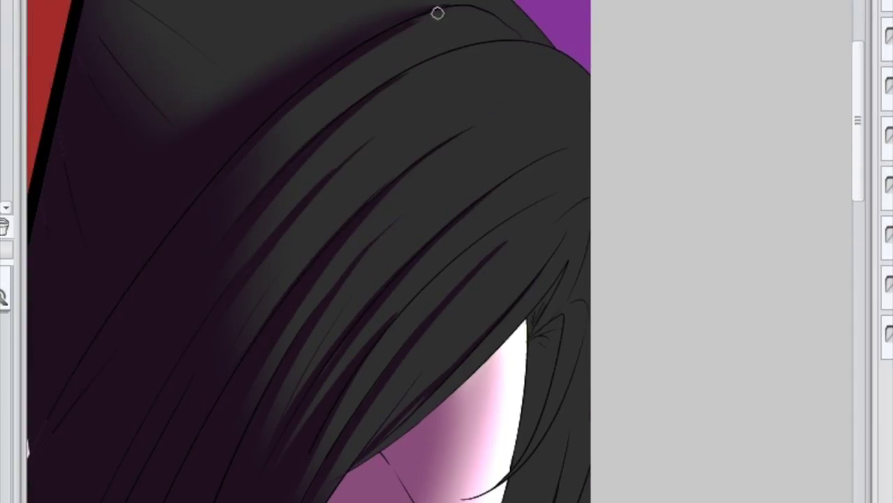
Paint shadow strands along the crown's parting line and in the swept-back hair section above it
drag(439, 12, 249, 164)
drag(97, 28, 175, 111)
drag(129, 1, 217, 59)
drag(164, 2, 223, 28)
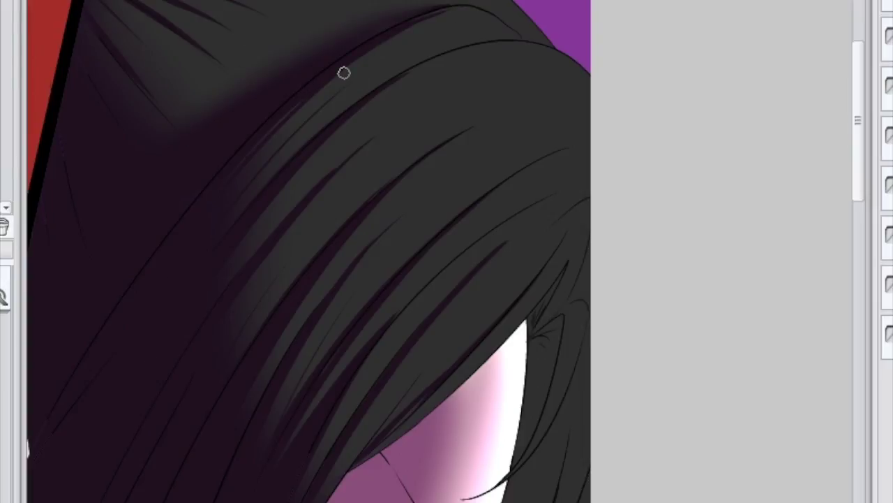
Shade the hair roots at the forehead's peak and paint shadow strands down the hair behind the forehead and brow
drag(562, 268, 529, 320)
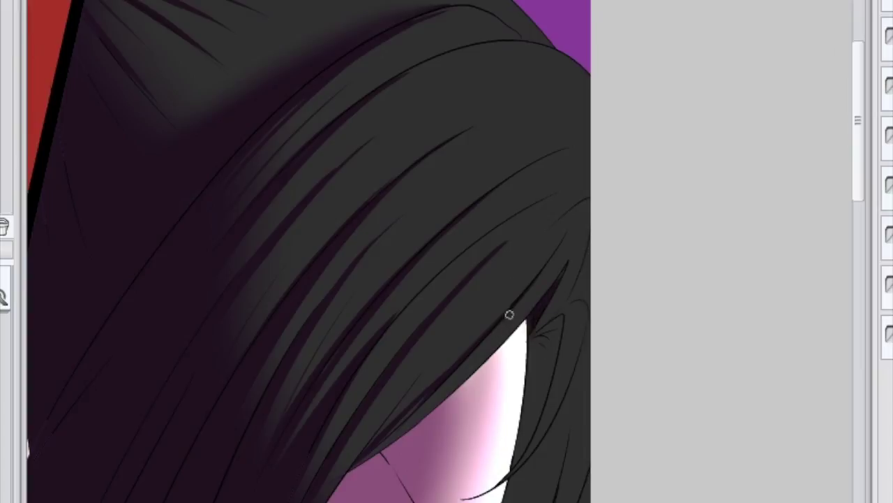
mouse_move(541, 326)
mouse_down()
mouse_move(555, 379)
mouse_move(529, 450)
mouse_move(560, 319)
mouse_move(534, 336)
mouse_move(518, 467)
mouse_move(560, 321)
mouse_move(505, 491)
mouse_up()
scroll(523, 325, down, 2)
drag(523, 325, 500, 388)
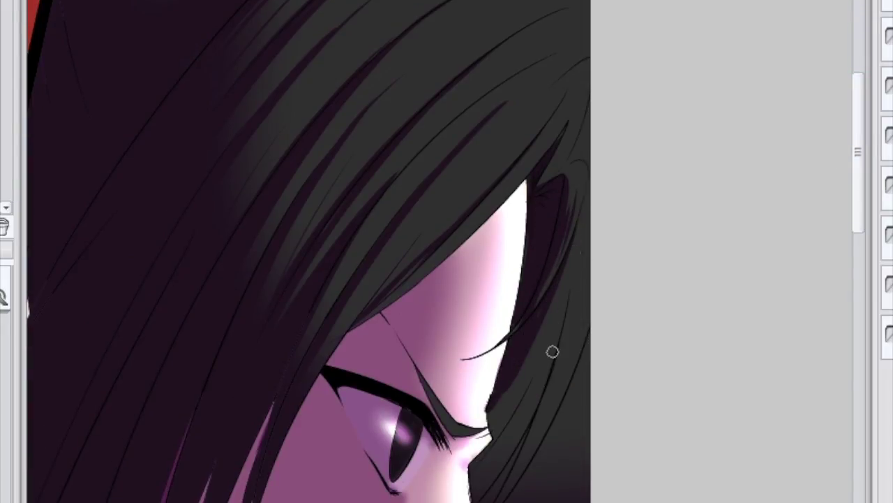
mouse_move(562, 301)
mouse_down()
mouse_move(533, 422)
mouse_move(533, 361)
mouse_move(472, 458)
mouse_up()
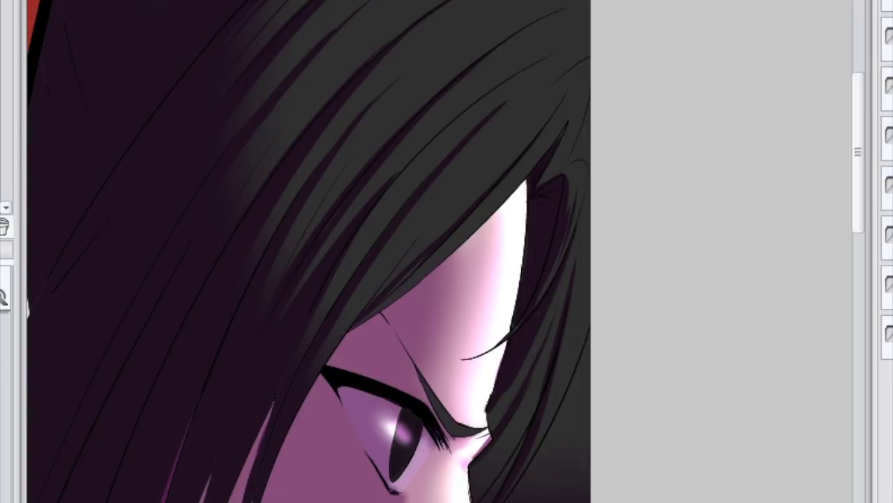
Continue the shadow strands through the hair behind the nose bridge and onto the loose strand near the nose tip
mouse_move(574, 419)
mouse_down()
mouse_move(481, 266)
mouse_move(418, 333)
mouse_up()
drag(488, 224, 422, 338)
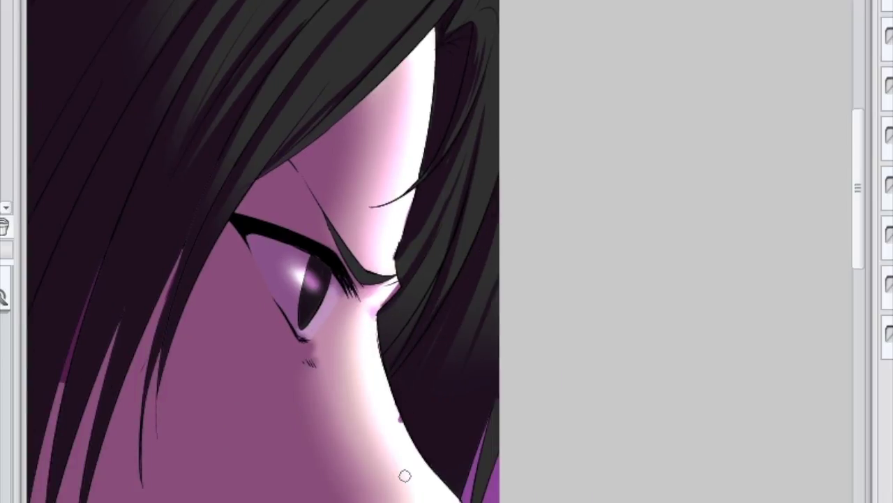
drag(480, 497, 496, 439)
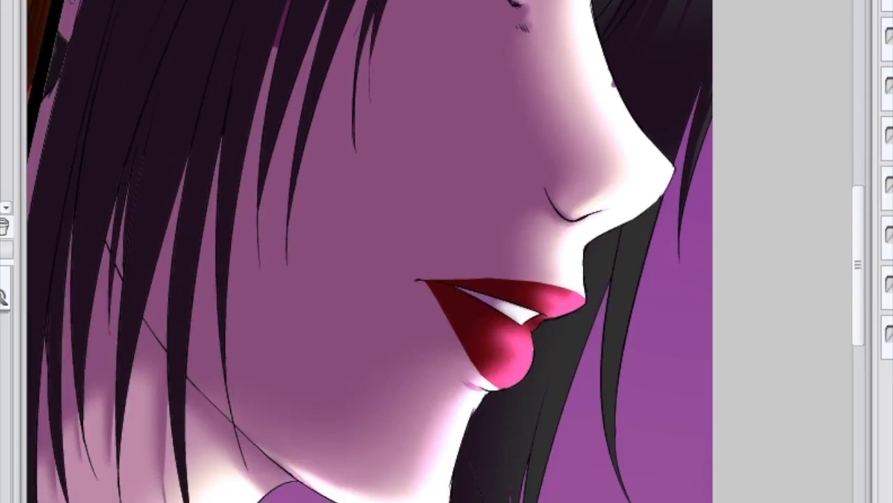
Paint tapered shadow strands down the hair behind the lips and chin and into the locks below the jaw
drag(607, 436, 615, 229)
mouse_move(561, 499)
mouse_down()
mouse_move(535, 359)
mouse_move(513, 499)
mouse_up()
drag(484, 391, 574, 223)
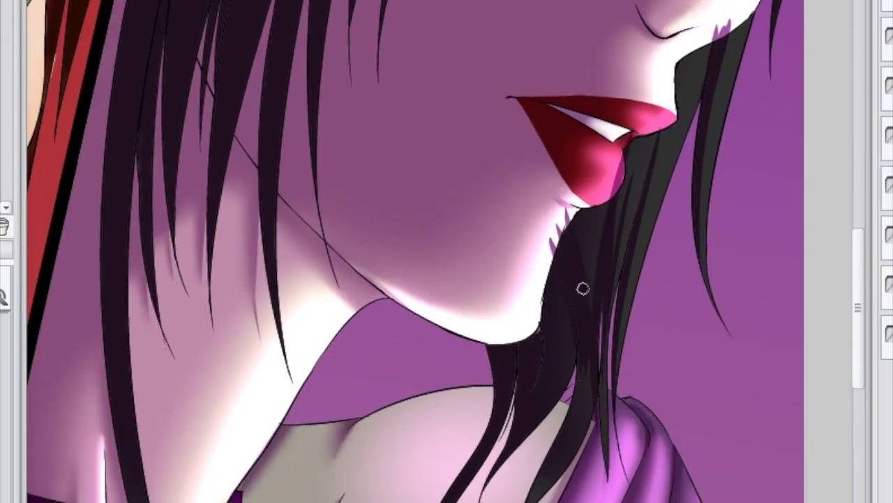
drag(548, 310, 488, 345)
scroll(448, 270, down, 3)
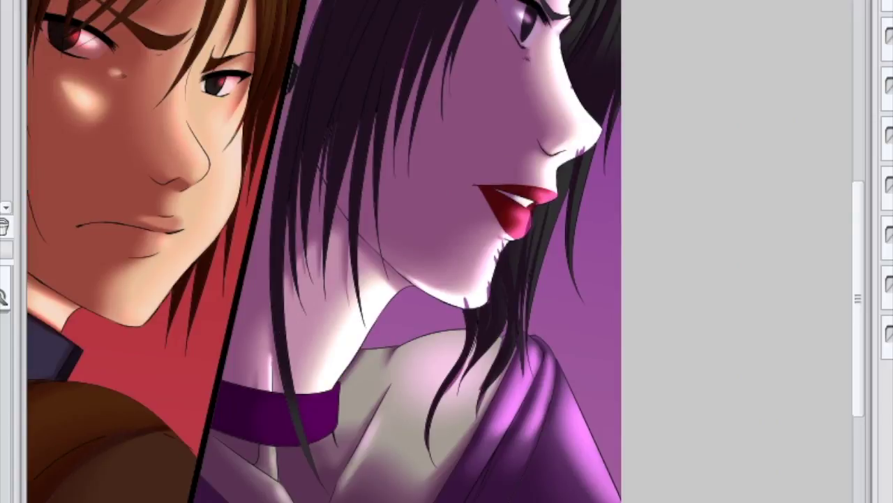
Choose a purple and paint a broad, deeper shadow over the hair behind the face and the locks below the chin
scroll(292, 158, up, 2)
click(292, 157)
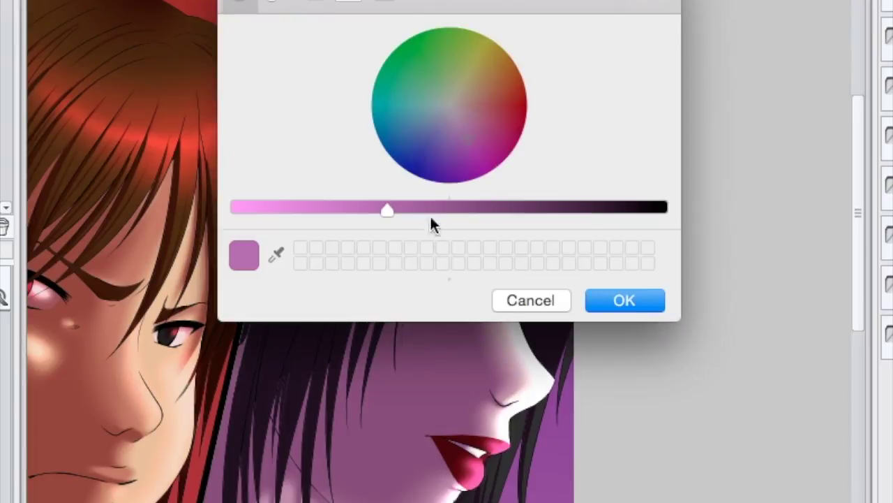
click(624, 299)
mouse_move(328, 91)
mouse_down()
mouse_move(314, 238)
mouse_move(310, 230)
mouse_move(362, 384)
mouse_up()
mouse_move(323, 179)
mouse_down()
mouse_move(313, 333)
mouse_move(342, 488)
mouse_up()
scroll(328, 283, down, 5)
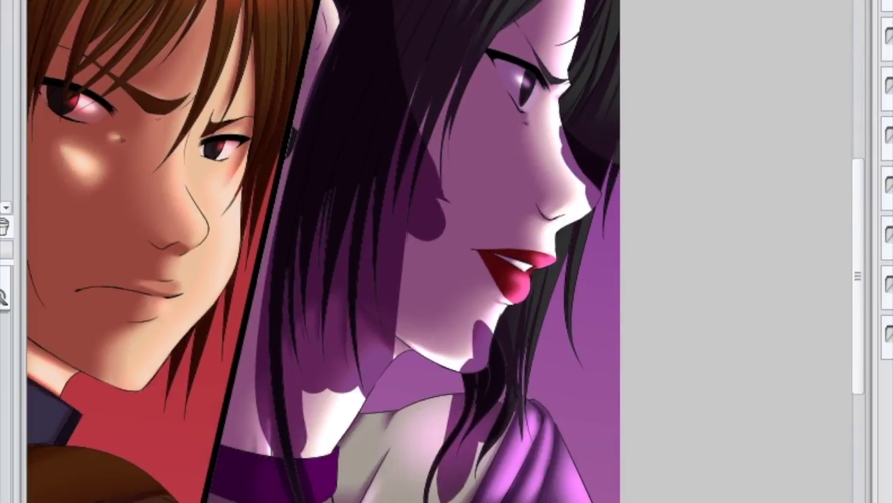
Select the area around the hair, clear the deeper shadow that spills onto the face and neck, and deselect
scroll(321, 251, up, 3)
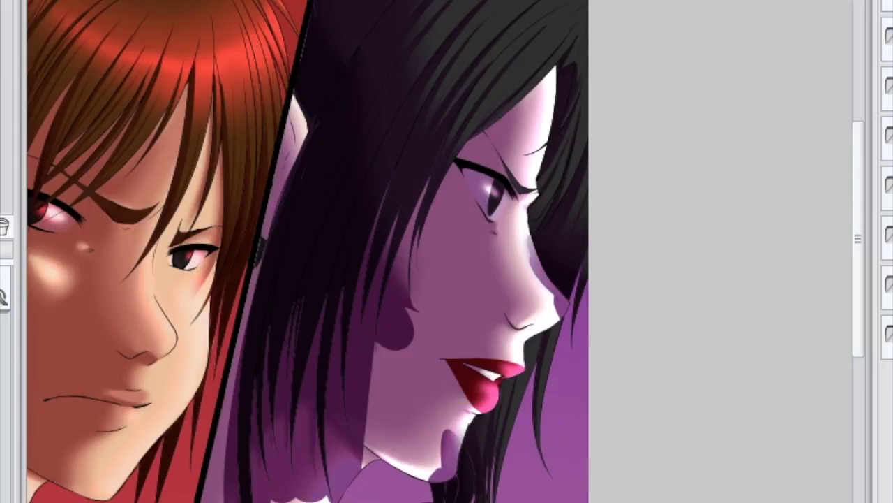
click(374, 119)
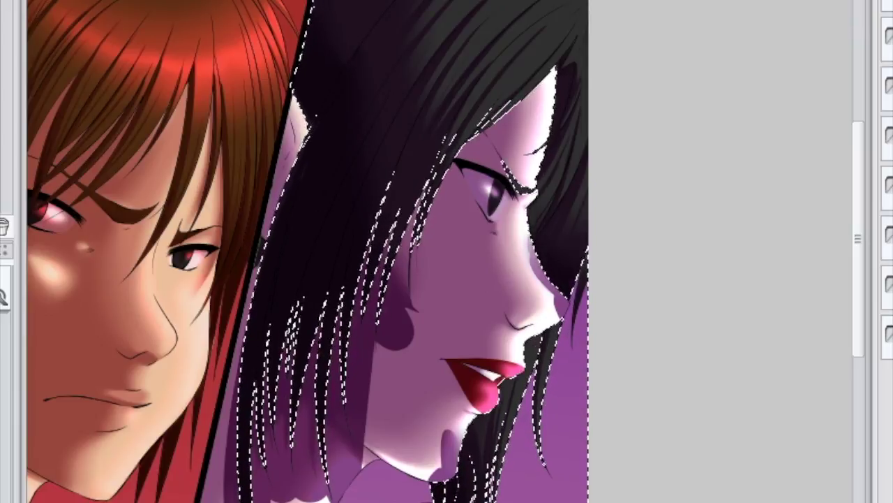
key(ctrl+d)
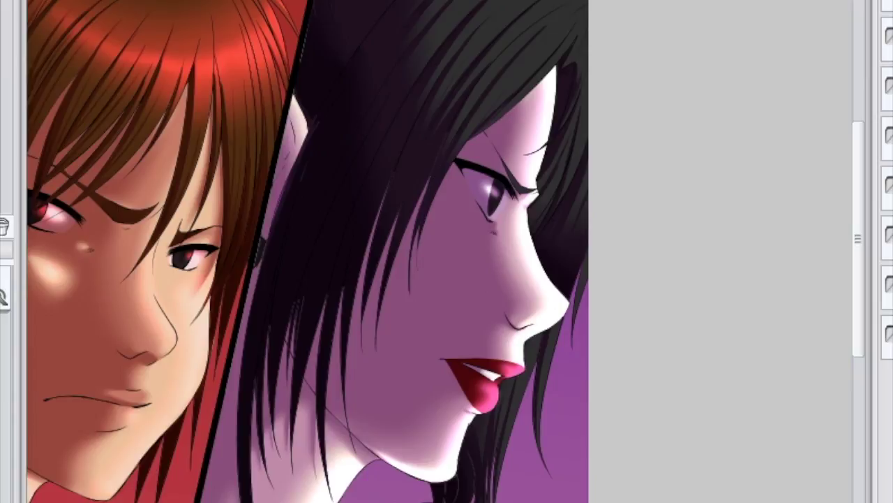
Paint deeper shadow strands along the line art from the crown through the fringe and side hair
scroll(447, 251, up, 2)
drag(503, 115, 339, 299)
drag(446, 162, 310, 351)
drag(478, 216, 381, 352)
drag(481, 264, 392, 399)
drag(502, 323, 405, 500)
drag(444, 349, 394, 447)
drag(537, 336, 452, 500)
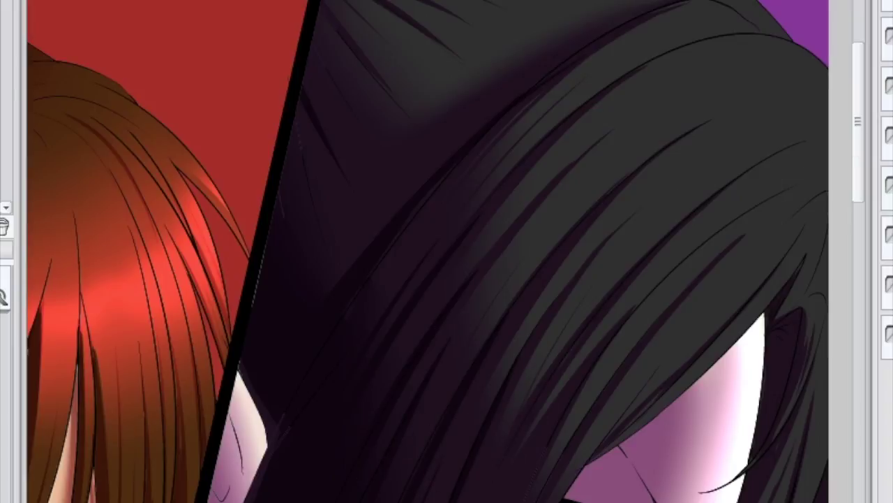
scroll(447, 252, down, 2)
scroll(793, 184, up, 1)
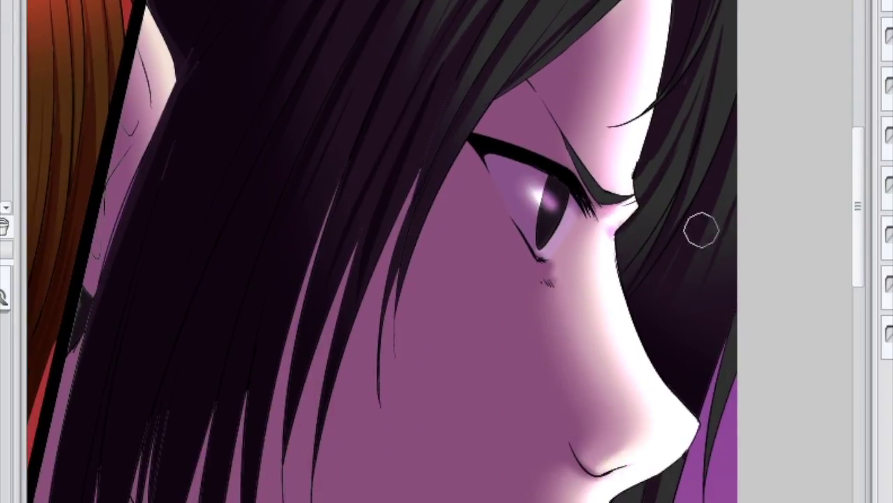
scroll(691, 238, down, 6)
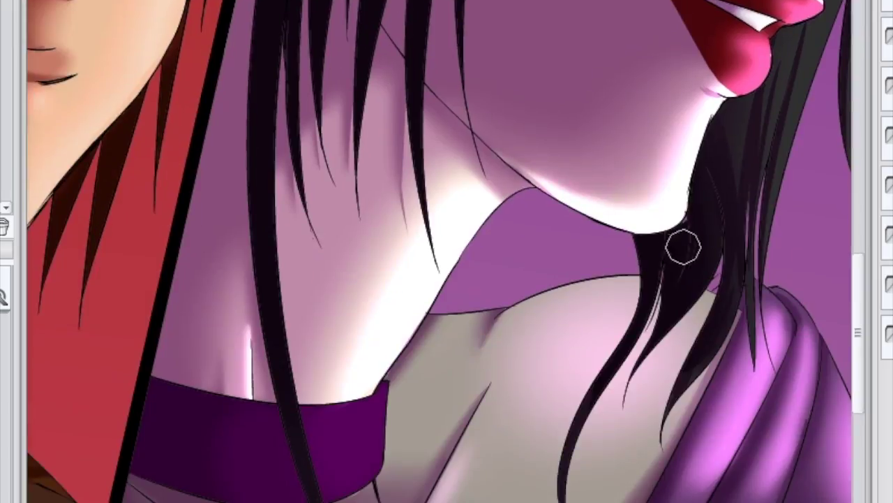
Set the paint colour to a light pinkish purple for the hair highlights
scroll(694, 301, down, 3)
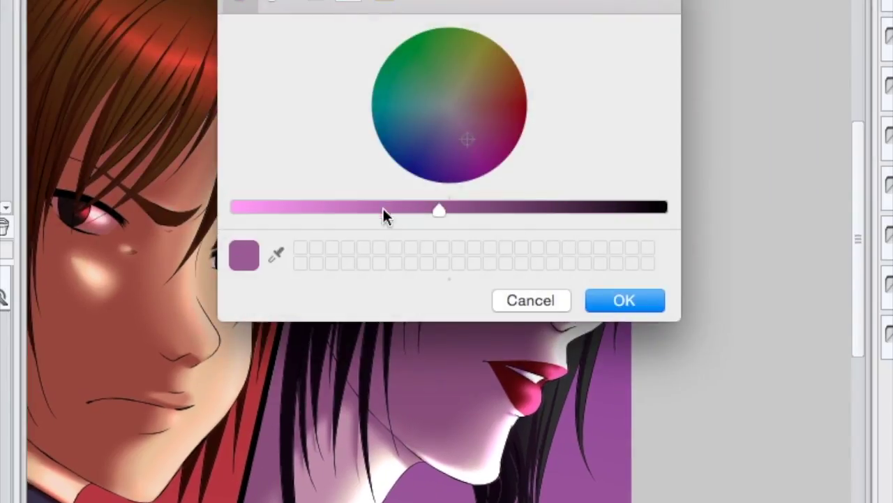
click(624, 299)
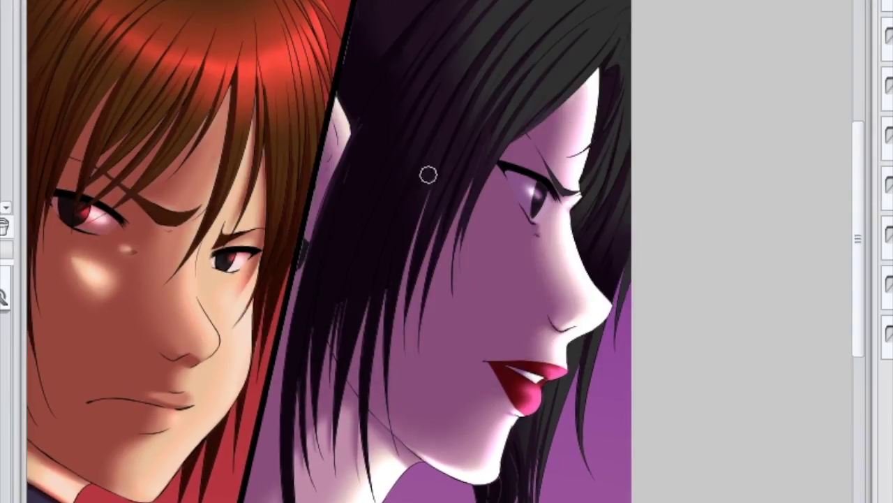
scroll(437, 270, up, 3)
Try a broad scalloped highlight band across the crown and swept-back hair, soften it, and undo the softening
drag(621, 251, 439, 20)
mouse_move(522, 80)
mouse_down()
mouse_move(641, 153)
mouse_move(475, 78)
mouse_move(534, 166)
mouse_move(612, 251)
mouse_move(532, 186)
mouse_move(428, 21)
mouse_up()
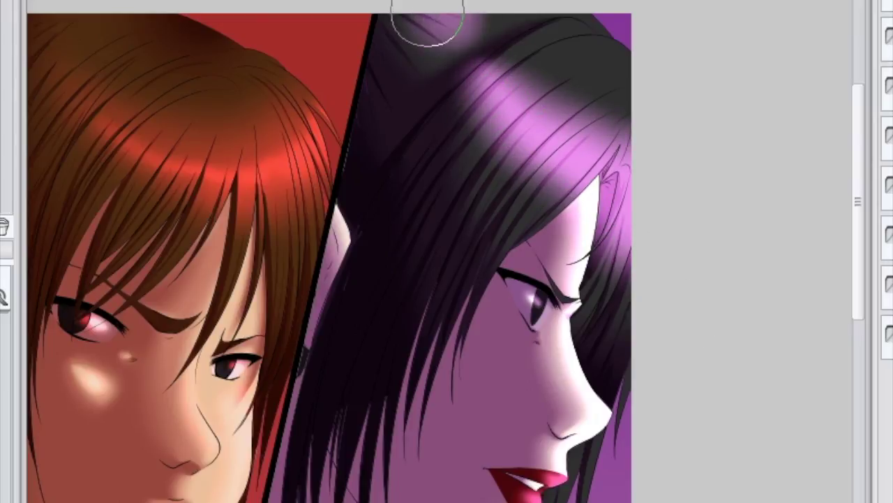
drag(475, 55, 465, 80)
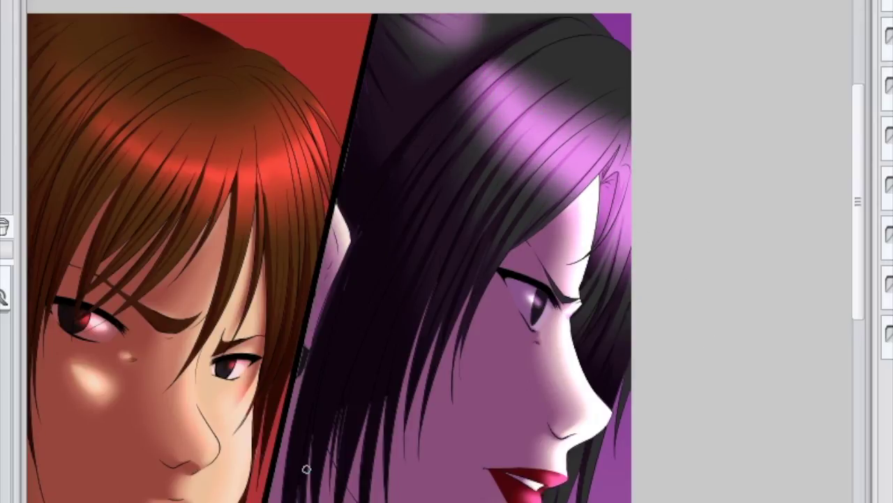
key(ctrl+z)
key(ctrl+z)
key(ctrl+z)
key(ctrl+z)
key(ctrl+z)
key(ctrl+z)
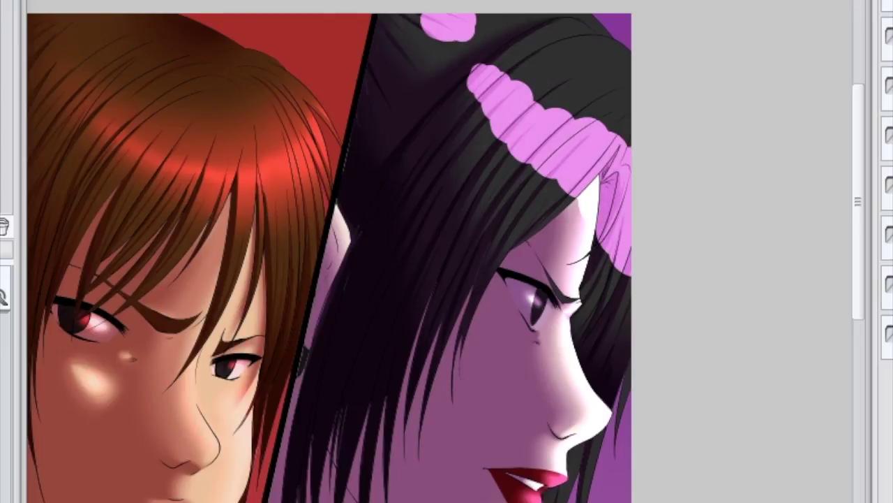
Paint tapered light purple highlights above the forehead, in the swept-back hair and behind the lips, and soften their edges
drag(629, 179, 512, 149)
drag(479, 108, 637, 200)
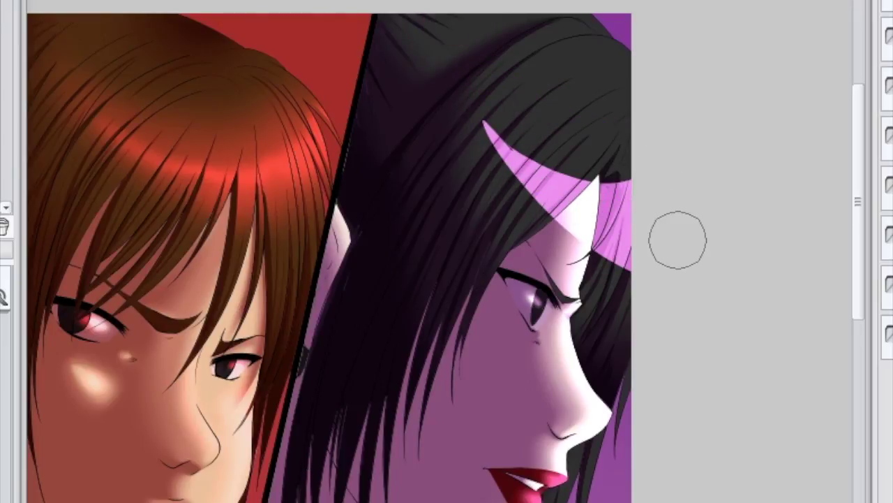
mouse_move(414, 42)
mouse_down()
mouse_move(450, 21)
mouse_move(489, 17)
mouse_up()
drag(587, 469, 546, 482)
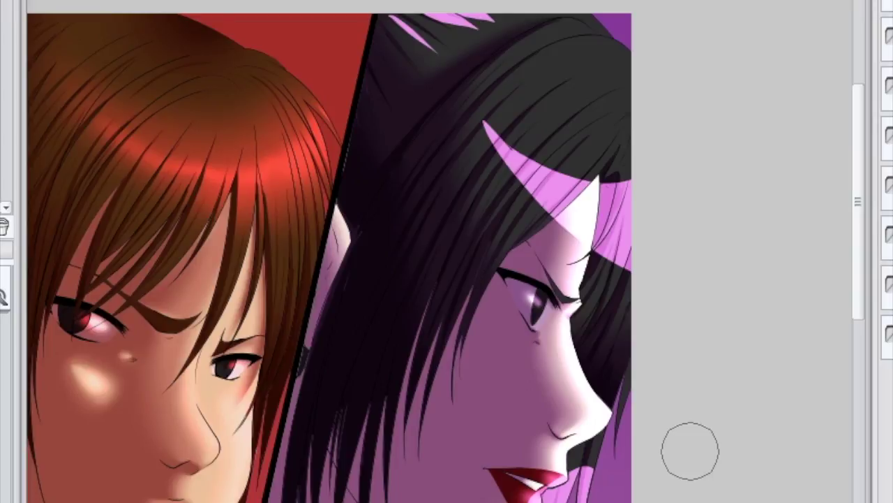
mouse_move(418, 56)
mouse_down()
mouse_move(458, 20)
mouse_move(533, 149)
mouse_move(469, 144)
mouse_move(495, 146)
mouse_move(622, 457)
mouse_up()
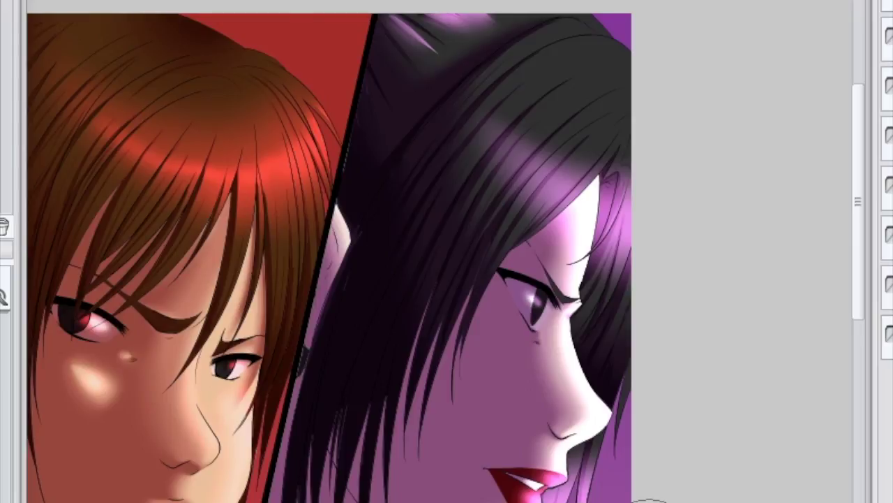
Remove the purple highlight spill from the forehead and around the hair, and clear the selection
drag(587, 198, 548, 249)
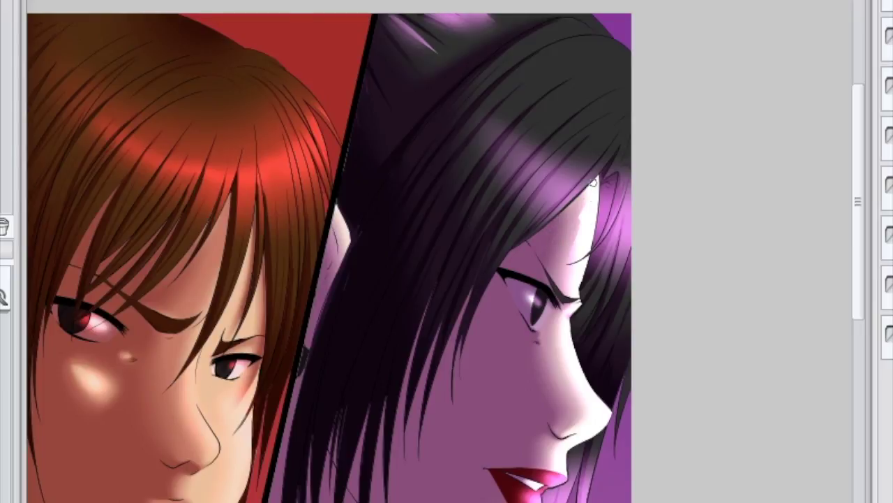
drag(593, 182, 572, 281)
scroll(328, 258, down, 3)
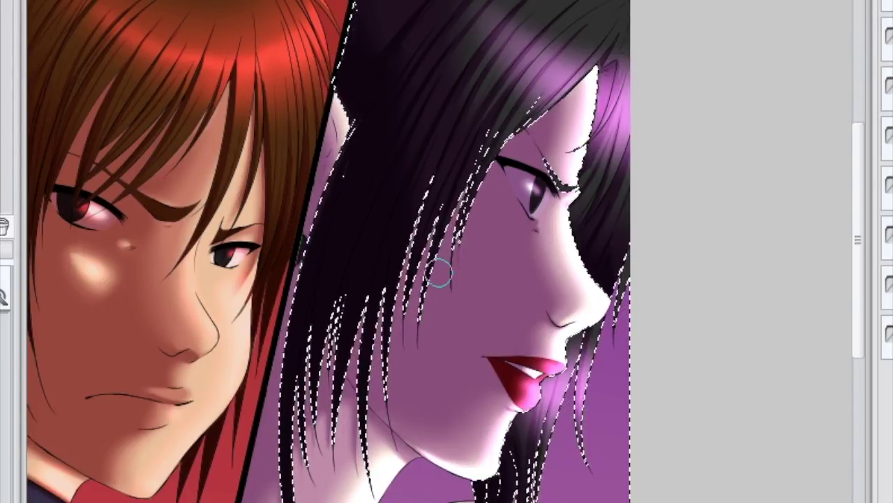
key(ctrl+d)
Paint dark tapered strands through the purple highlight above the forehead, following the fringe's line art
scroll(328, 279, up, 5)
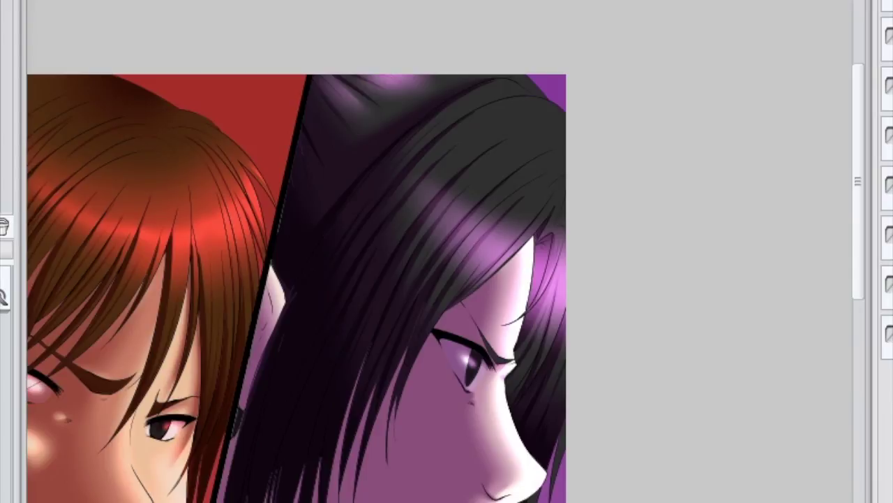
key(ctrl+plus)
key(ctrl+plus)
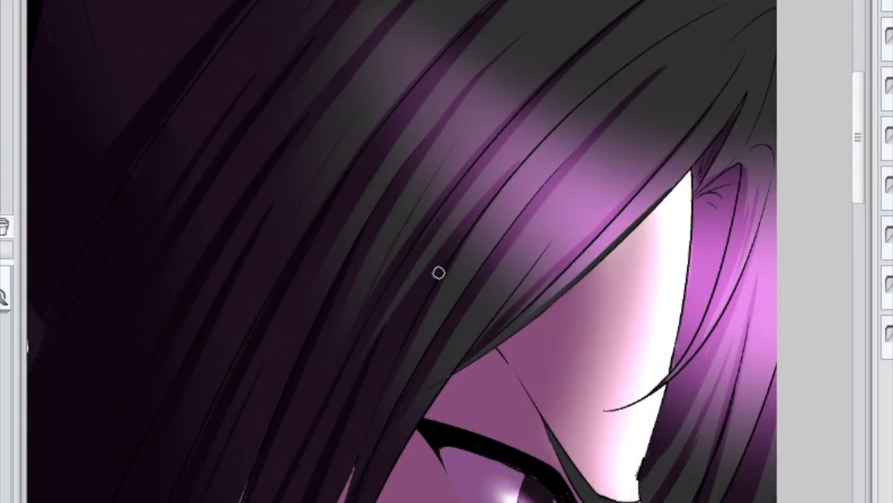
drag(613, 119, 466, 276)
drag(624, 199, 512, 303)
key(ctrl+z)
drag(658, 170, 514, 307)
drag(545, 90, 439, 220)
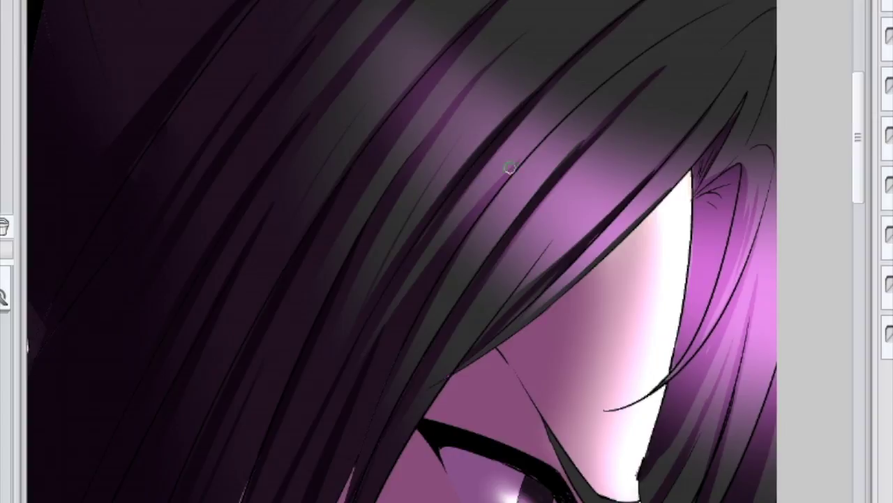
drag(552, 136, 421, 283)
drag(481, 66, 405, 174)
drag(458, 25, 363, 138)
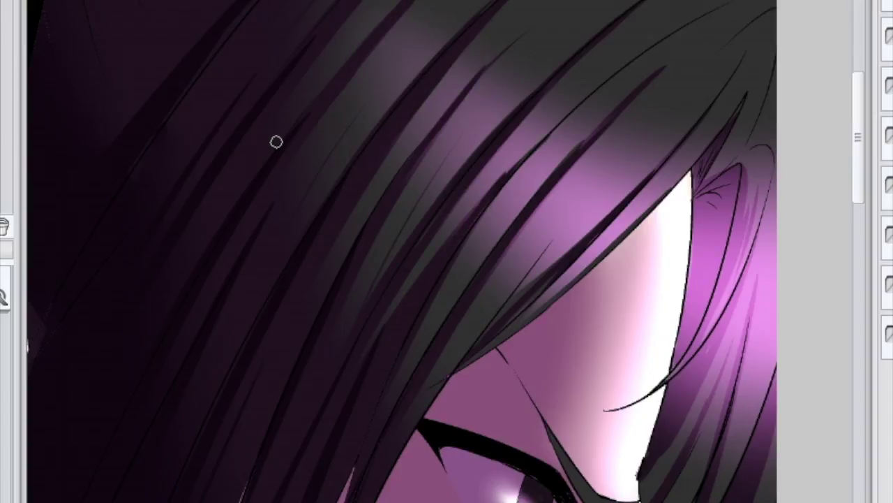
Paint dark strands through the highlighted hair behind the forehead and behind the lips
mouse_move(698, 213)
mouse_down()
mouse_move(663, 365)
mouse_move(690, 227)
mouse_move(746, 280)
mouse_move(732, 325)
mouse_move(670, 419)
mouse_move(698, 365)
mouse_move(734, 393)
mouse_move(719, 461)
mouse_up()
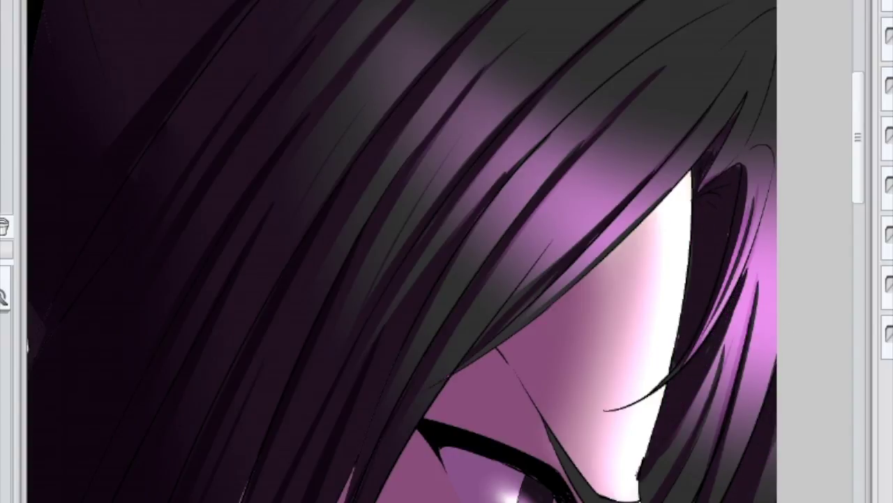
scroll(452, 139, down, 3)
scroll(537, 271, up, 3)
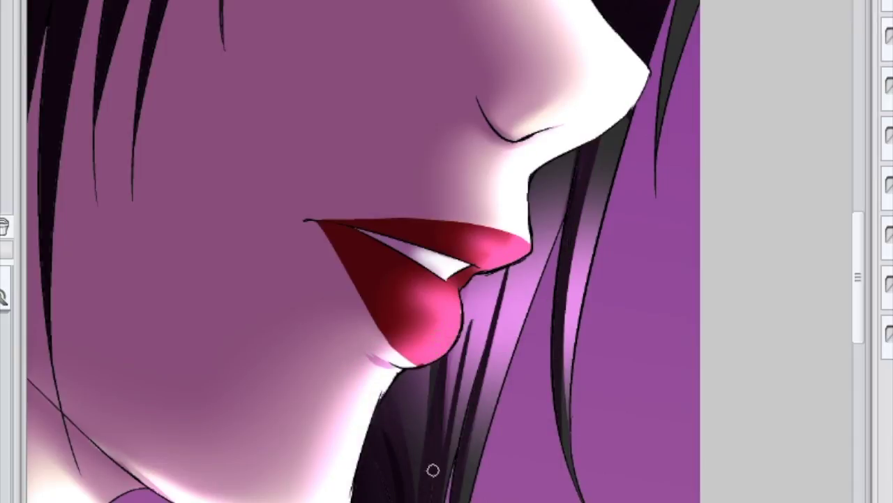
key(ctrl+minus)
key(ctrl+minus)
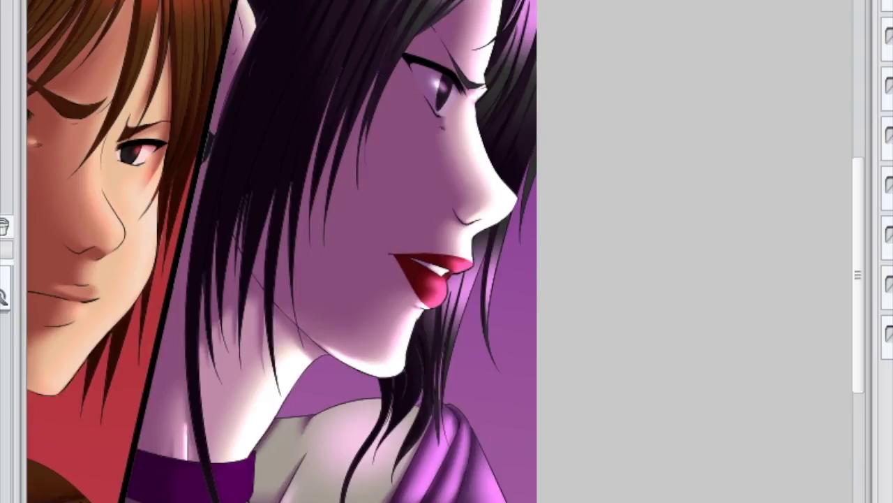
Add brighter, narrower purple highlights in the fringe, the swept-back hair and the locks behind the lips, and soften them
scroll(279, 251, up, 3)
drag(472, 127, 363, 63)
scroll(864, 220, up, 3)
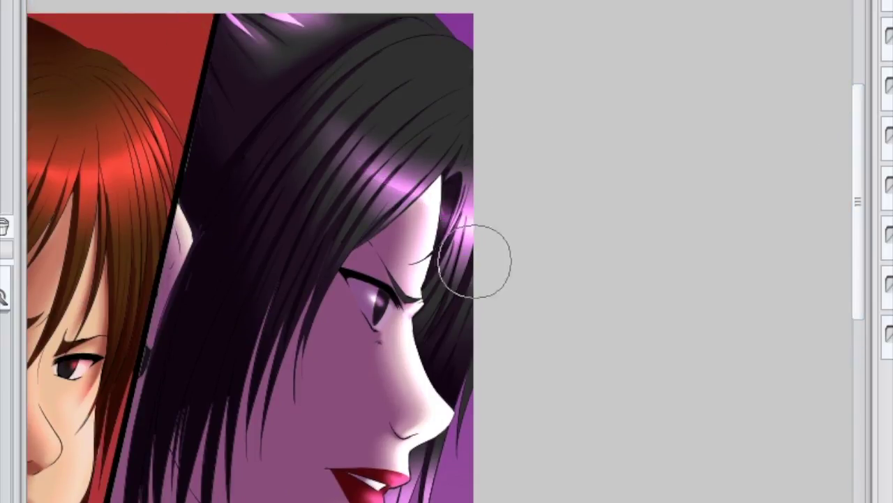
drag(269, 23, 237, 25)
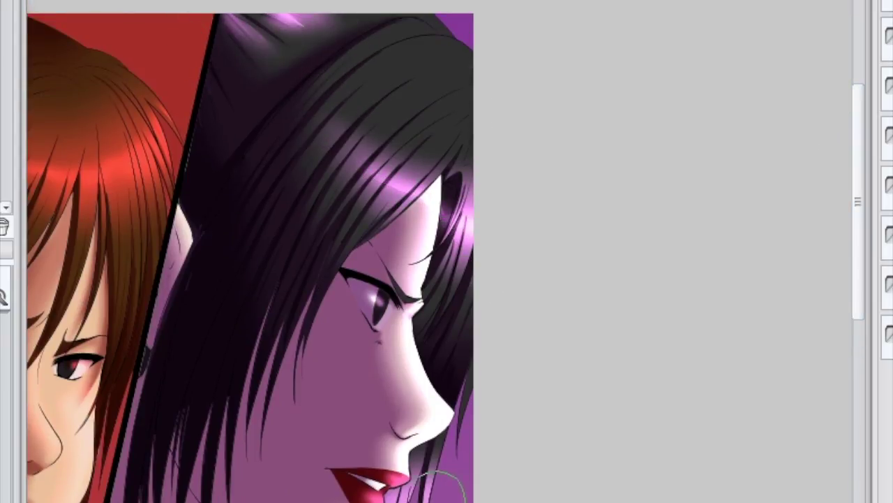
mouse_move(368, 473)
mouse_down()
mouse_move(395, 462)
mouse_move(368, 492)
mouse_move(454, 497)
mouse_up()
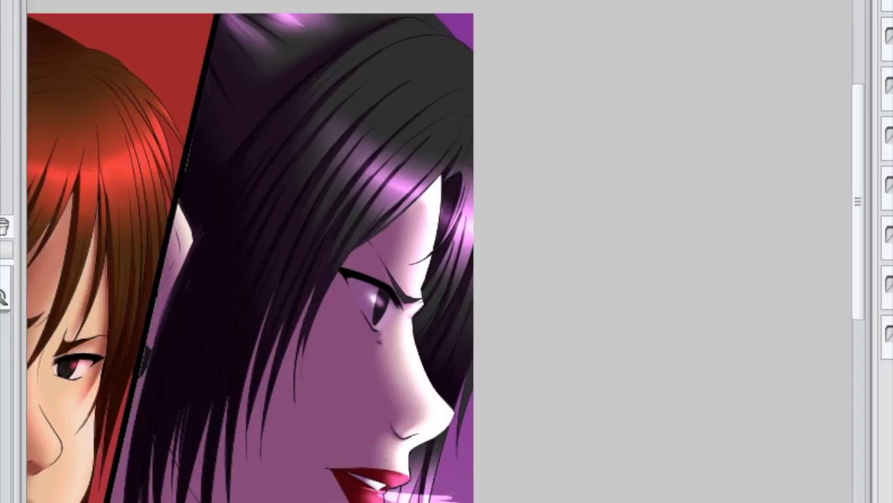
drag(363, 489, 446, 497)
Clean up the bright highlight spill along the forehead's hairline
scroll(419, 489, up, 2)
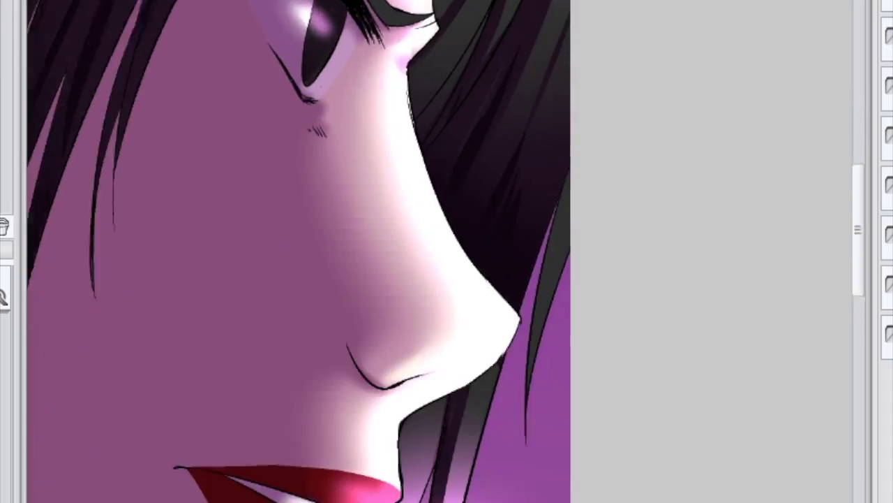
scroll(382, 385, down, 3)
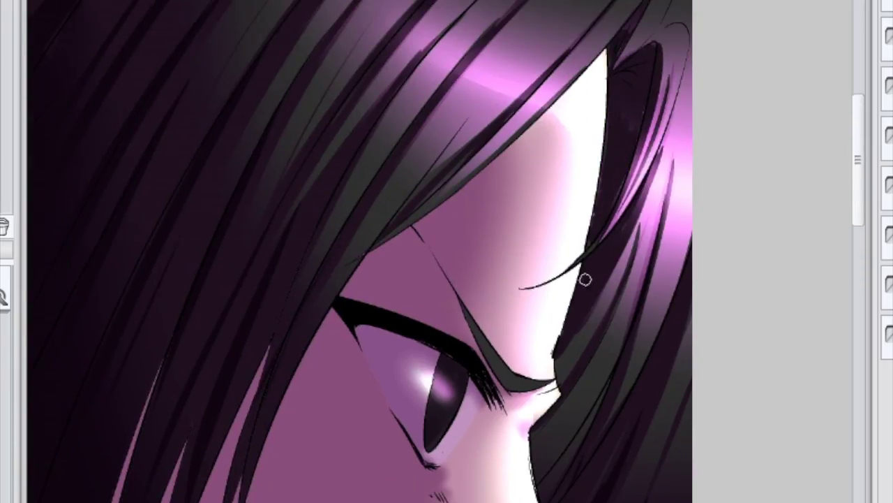
mouse_move(585, 279)
mouse_down()
mouse_move(649, 157)
mouse_move(514, 94)
mouse_move(443, 84)
mouse_move(350, 106)
mouse_up()
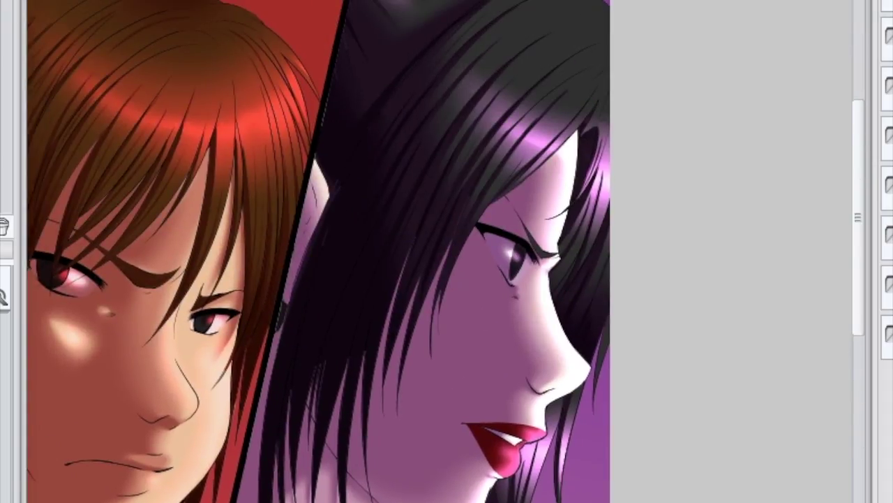
Select the black-haired woman's hair, invert the selection to the area around it, clean up stray hair shading there, and clear the selection
click(568, 454)
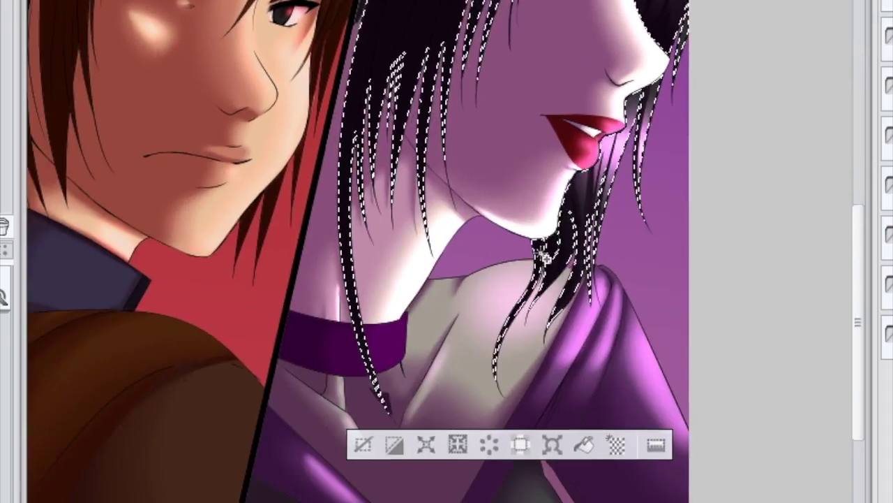
click(394, 444)
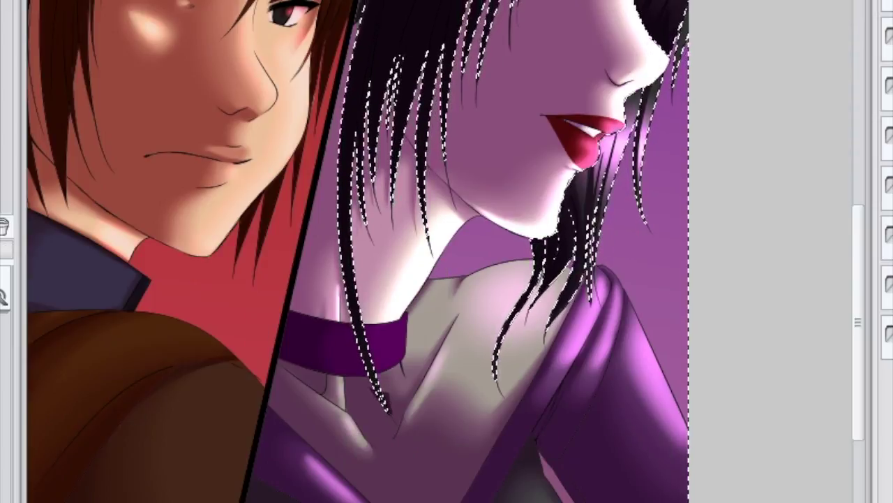
scroll(463, 170, up, 5)
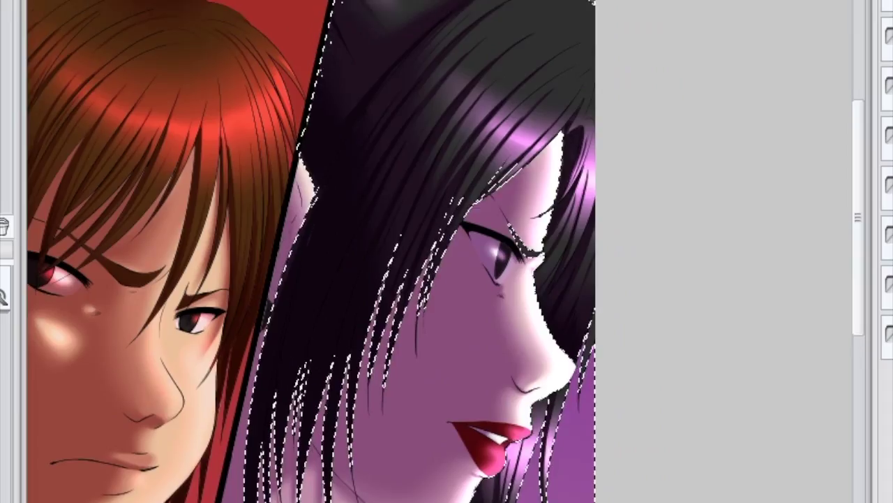
key(ctrl+d)
Outline the woman's whole panel as a polygonal selection, fill it with a translucent purple tint, and clear the selection
scroll(391, 140, down, 3)
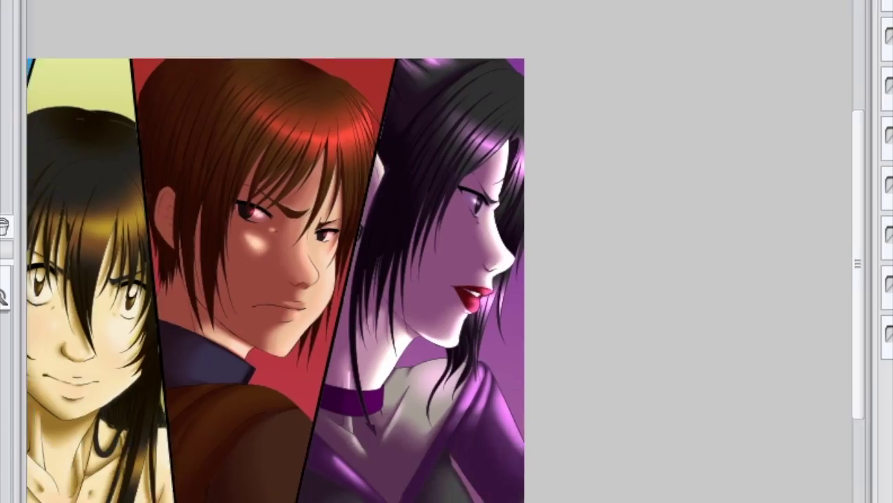
scroll(391, 140, up, 3)
scroll(342, 251, down, 3)
click(421, 26)
click(316, 501)
click(597, 502)
click(587, 26)
click(425, 26)
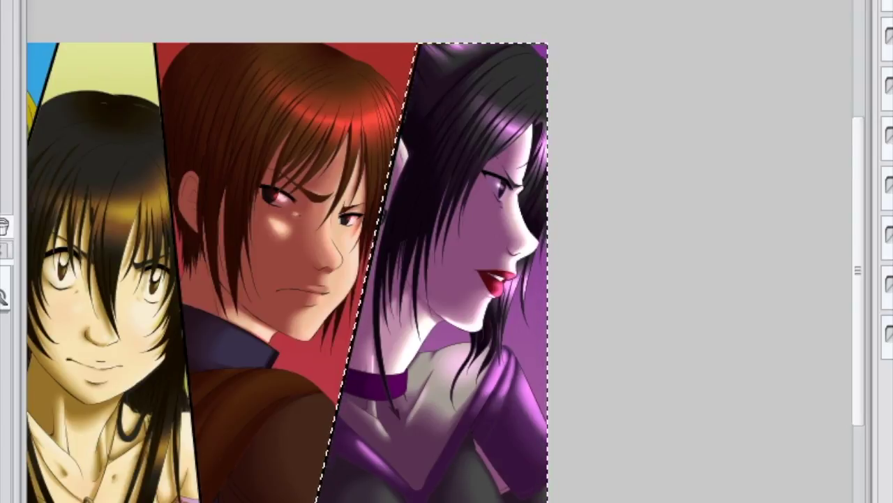
click(539, 299)
key(ctrl+d)
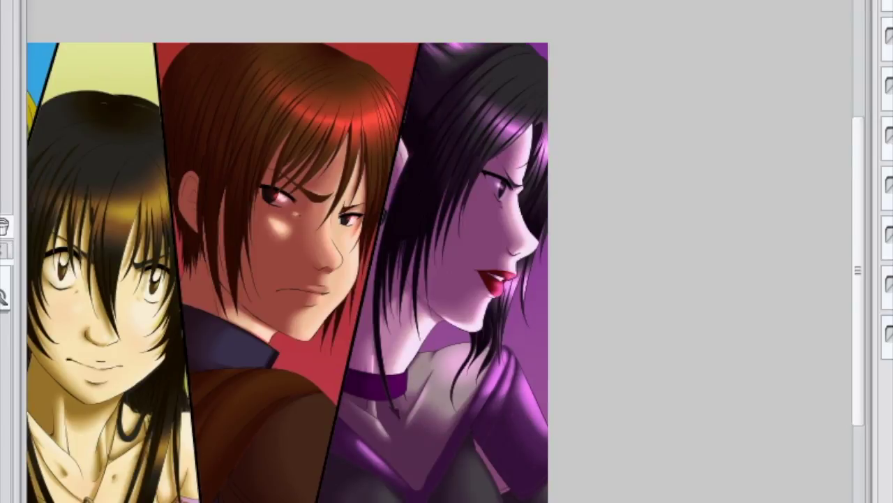
Save the illustration with the tinted purple panel
key(ctrl+s)
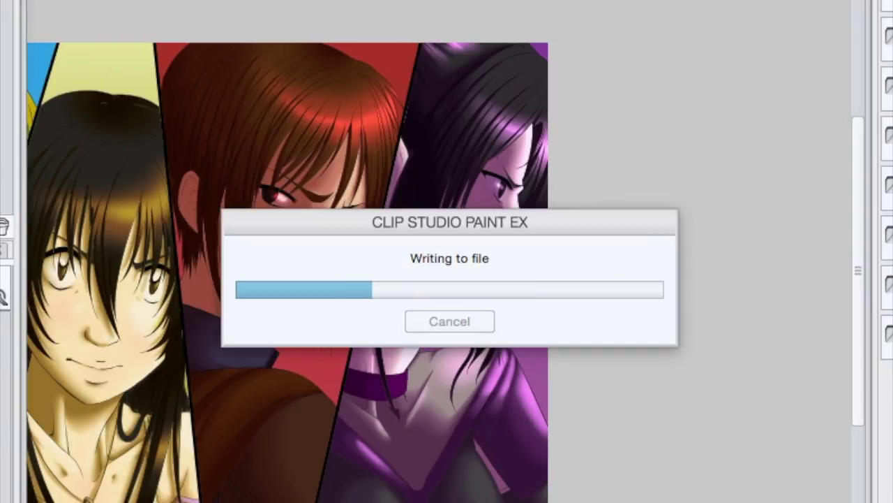
key(ctrl+plus)
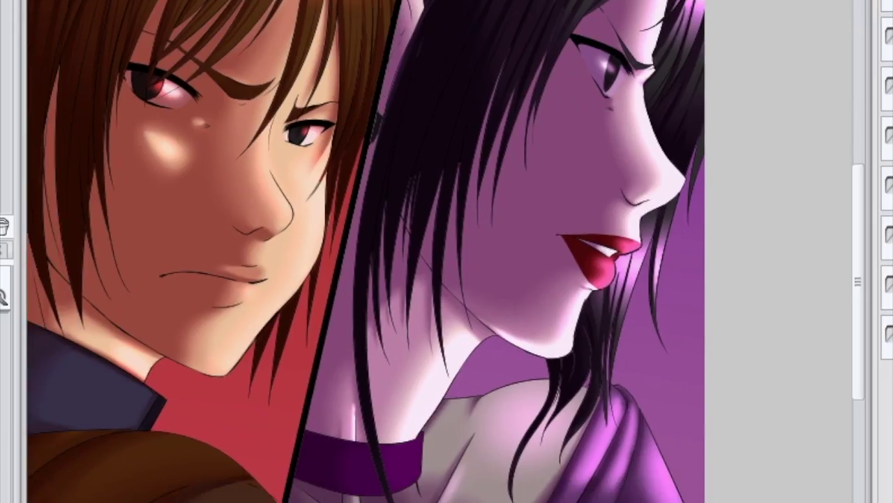